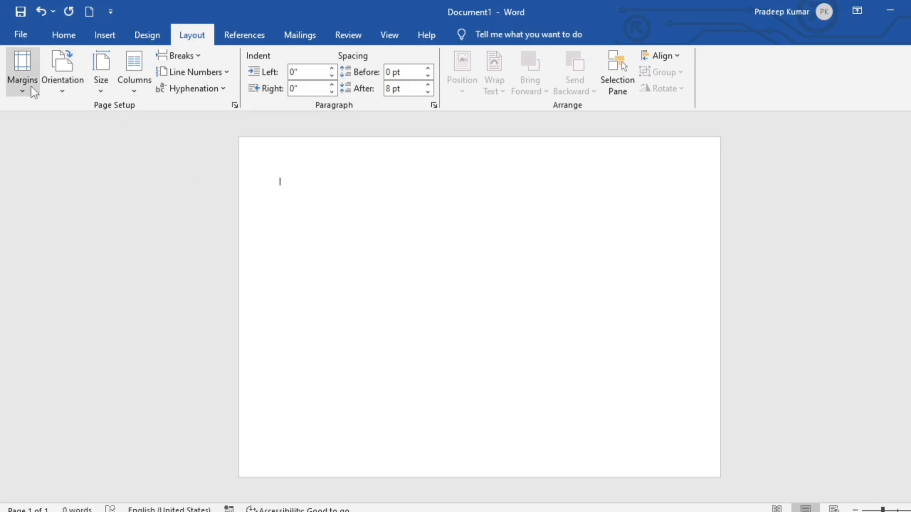
Apply the Narrow margin preset to the blank page
click(31, 87)
click(33, 218)
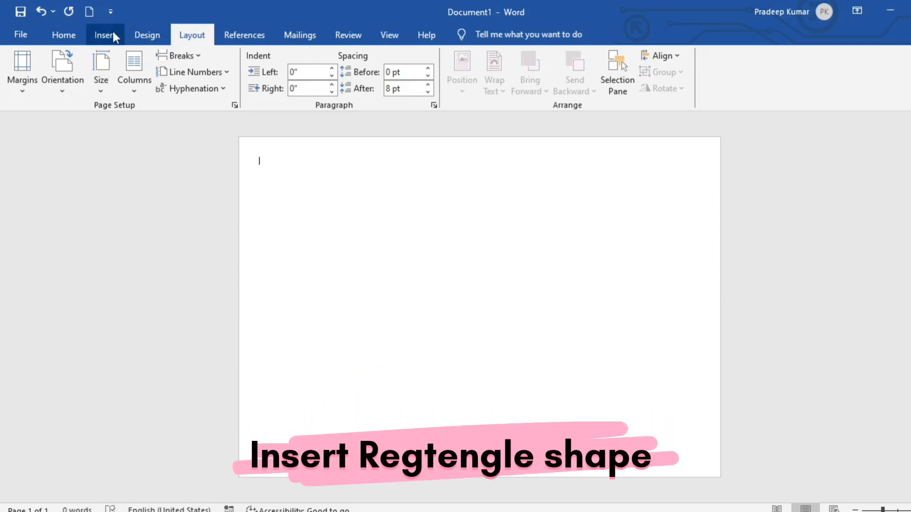
Draw a rectangle covering most of the page
click(112, 32)
click(209, 53)
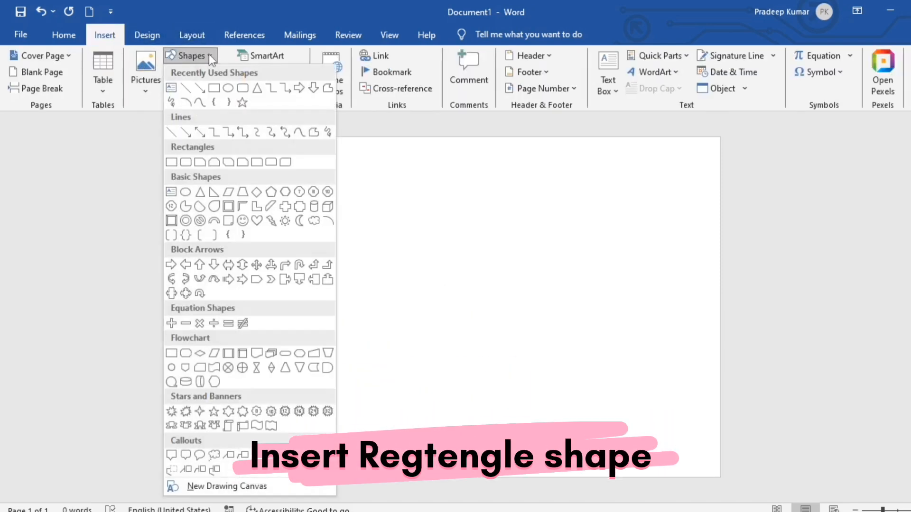
click(213, 93)
drag(257, 152, 700, 458)
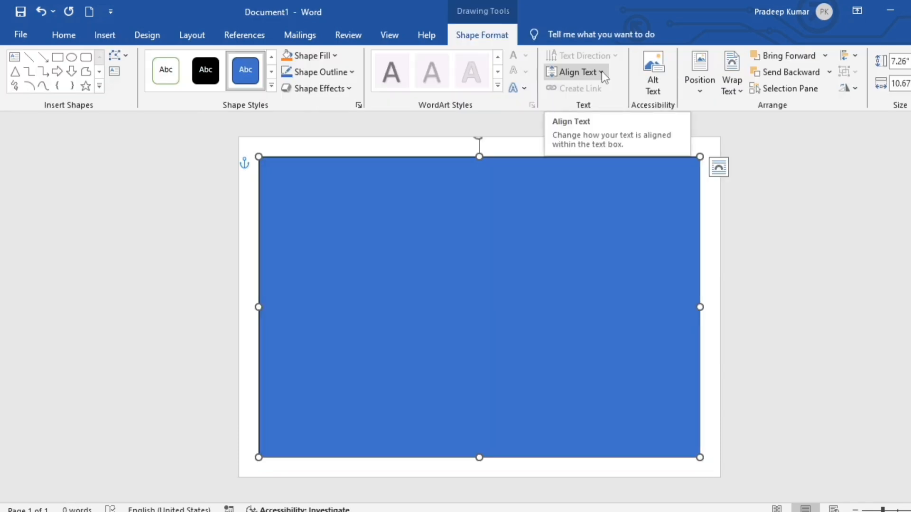
Give the rectangle no fill and a 3 pt orange outline
click(335, 55)
click(297, 238)
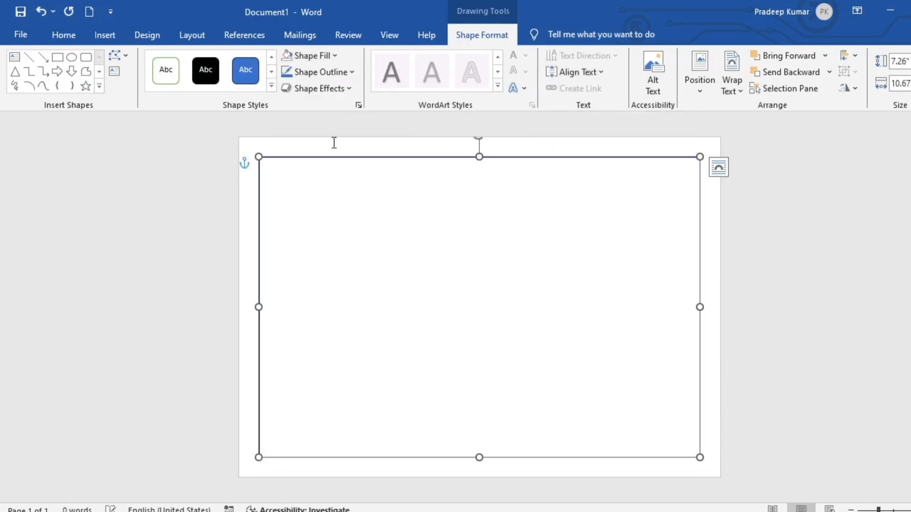
click(348, 72)
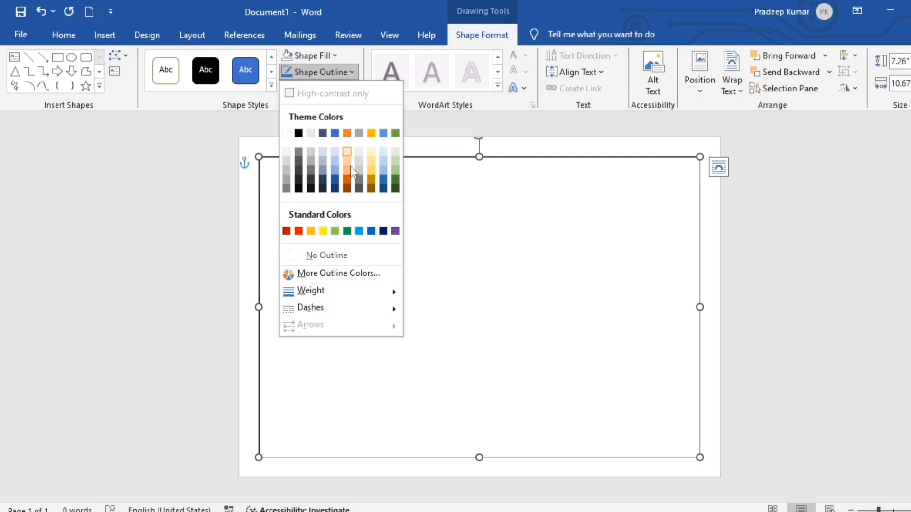
mouse_move(314, 295)
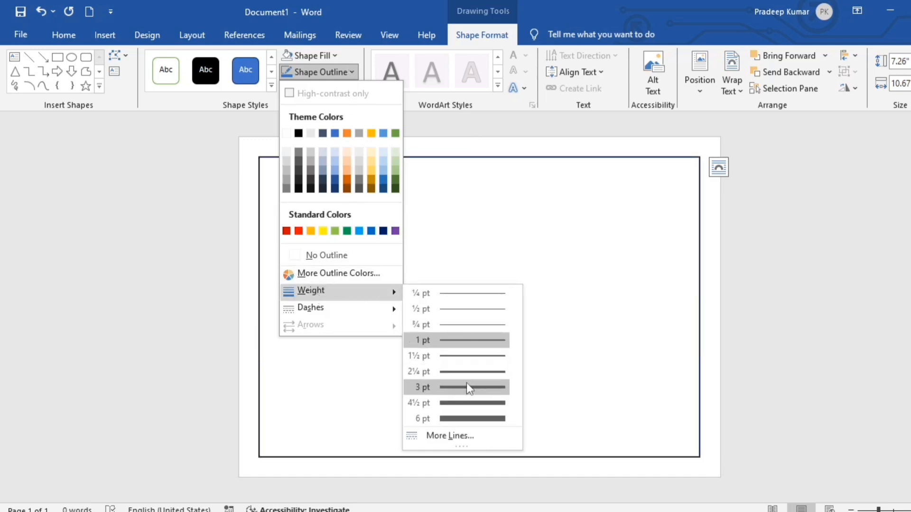
click(478, 413)
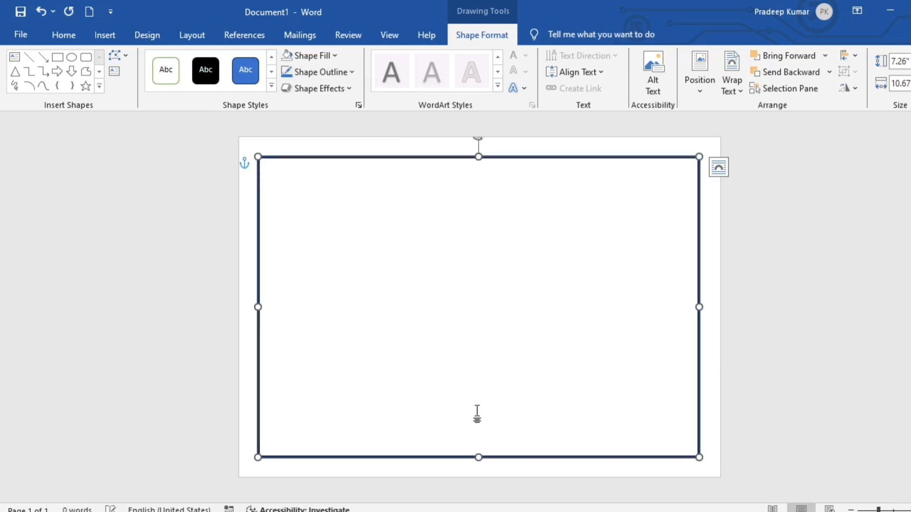
click(352, 73)
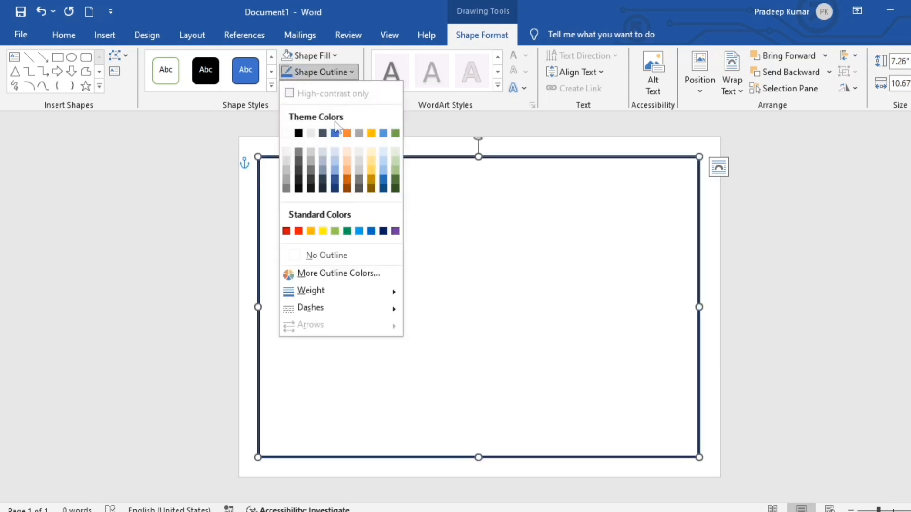
click(311, 231)
click(349, 216)
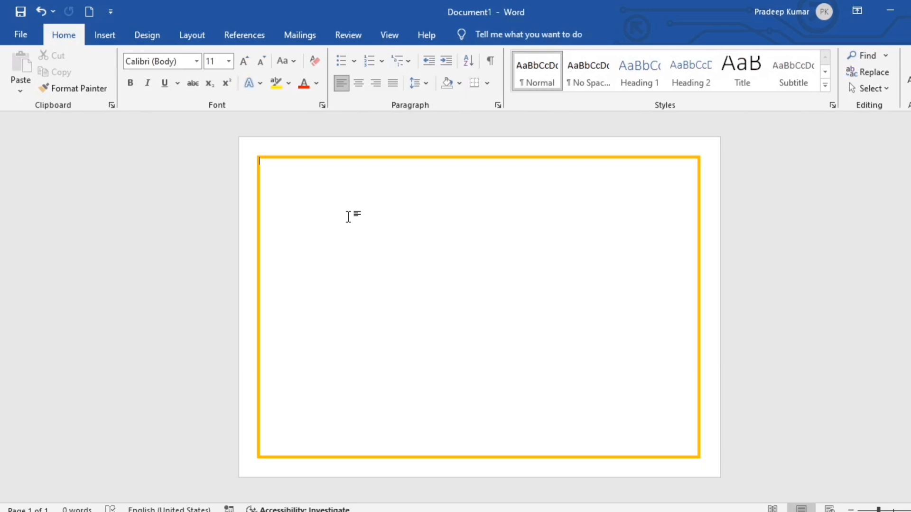
click(106, 34)
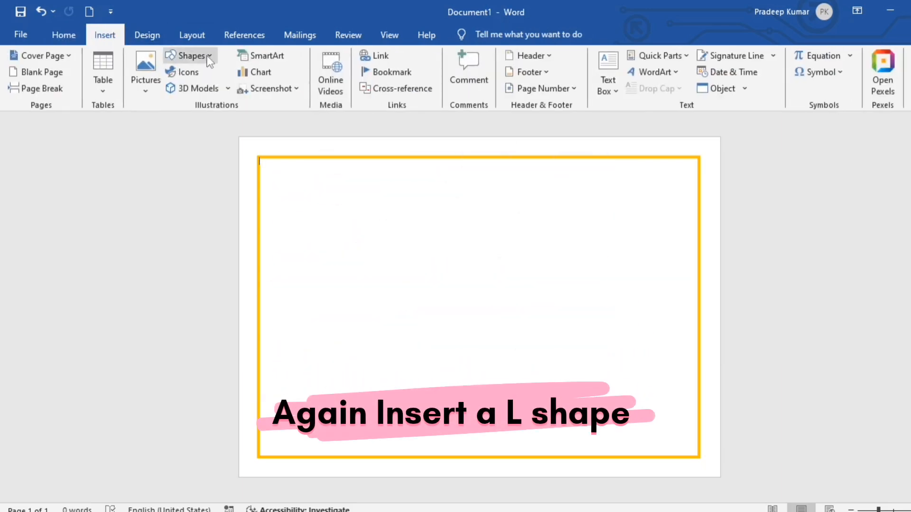
Draw an L-shape at the page's top-left corner and thin both its arms
click(195, 56)
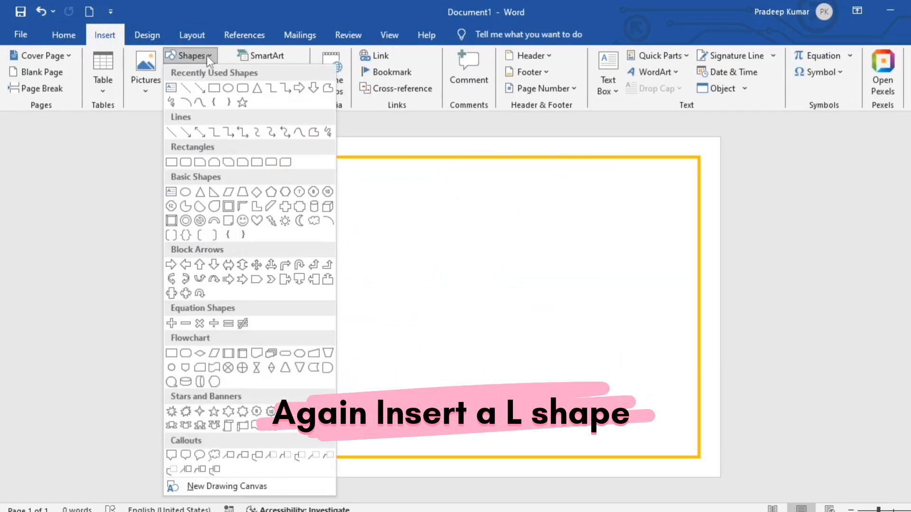
click(257, 207)
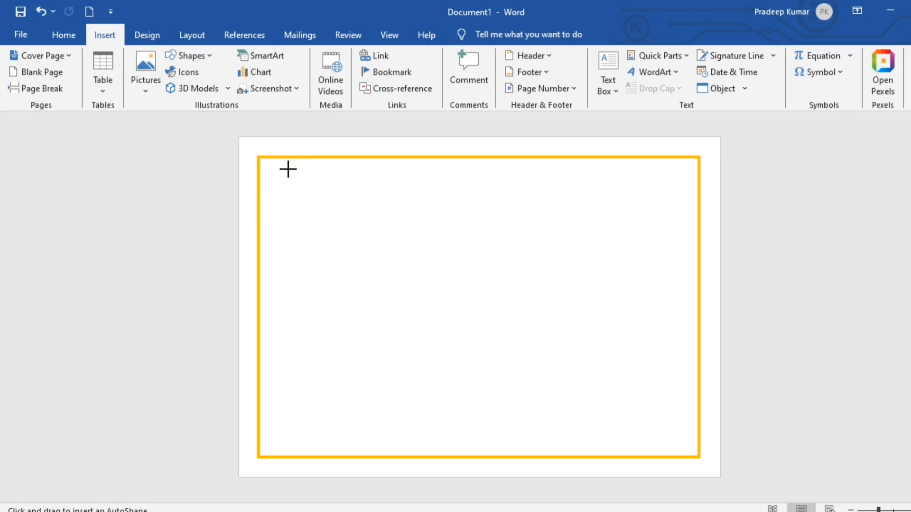
drag(288, 169, 413, 401)
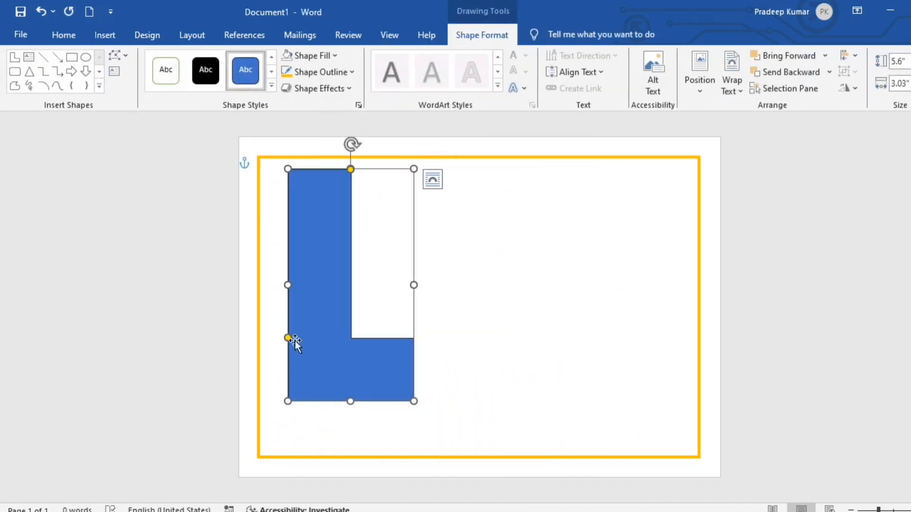
drag(294, 338, 353, 340)
drag(350, 169, 305, 221)
drag(294, 337, 322, 394)
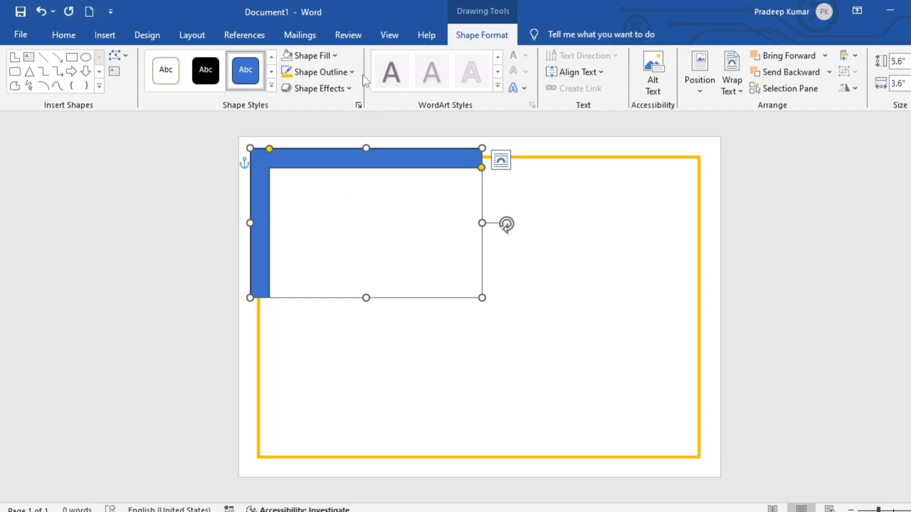
Fill the L-shape with a darker custom blue
click(341, 71)
click(332, 56)
click(337, 56)
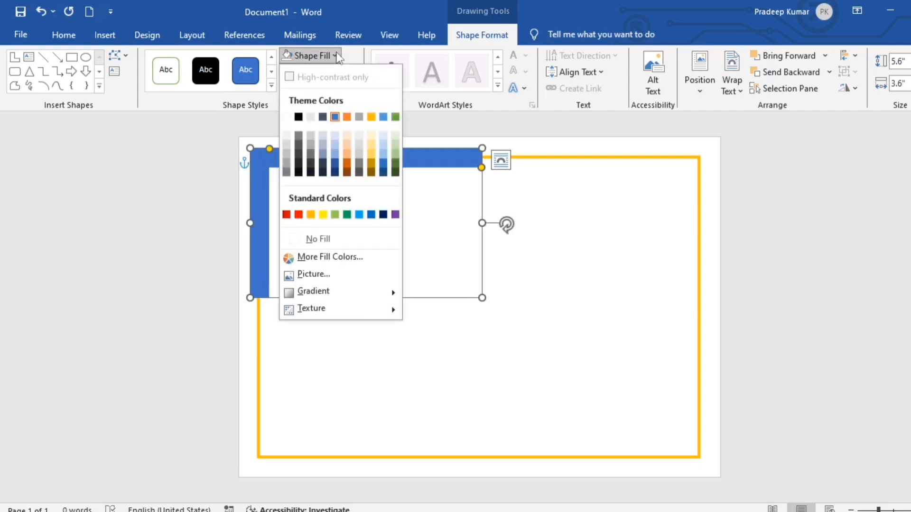
click(328, 254)
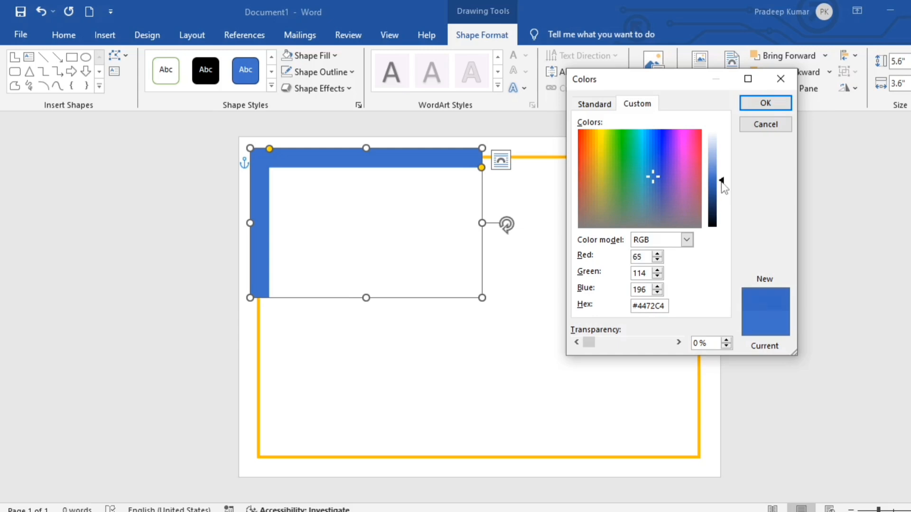
drag(723, 188, 722, 194)
click(750, 105)
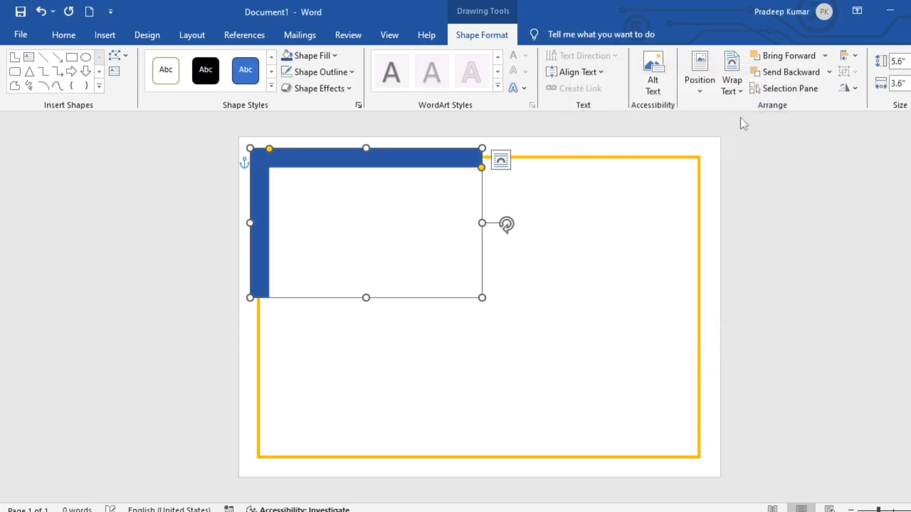
click(773, 210)
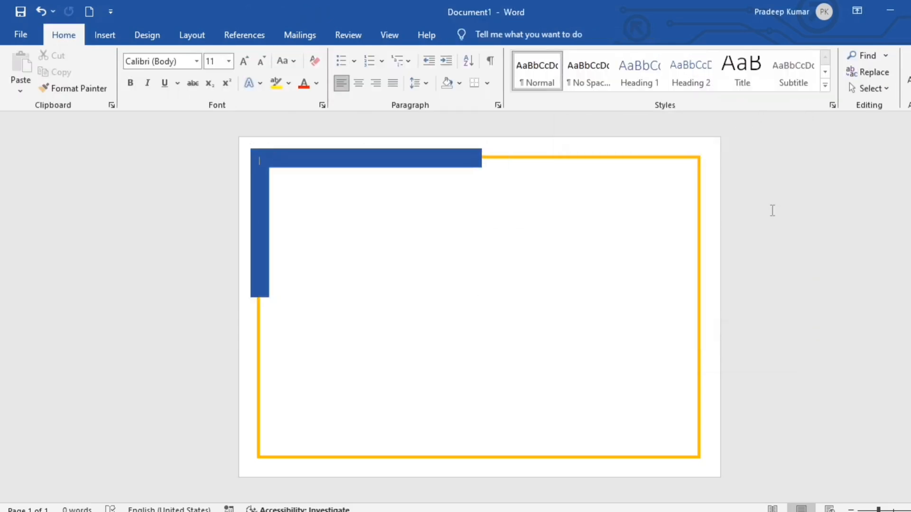
click(421, 189)
Duplicate the blue corner frame and resize the copy inside the first one
key(ctrl+d)
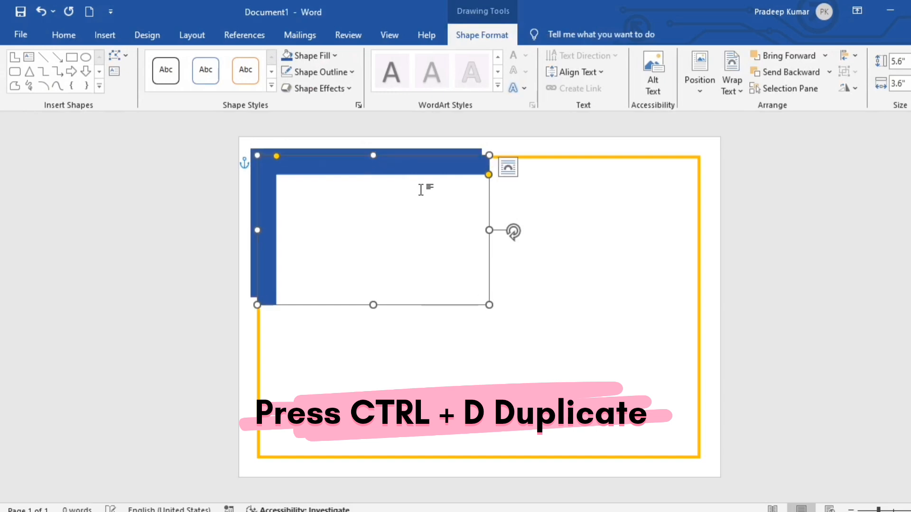
drag(402, 167, 423, 195)
drag(508, 264, 575, 263)
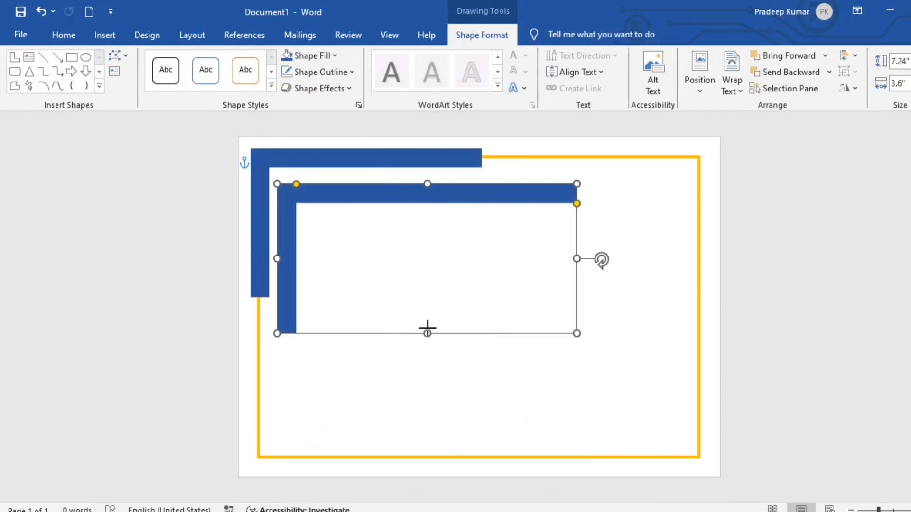
drag(427, 332, 425, 271)
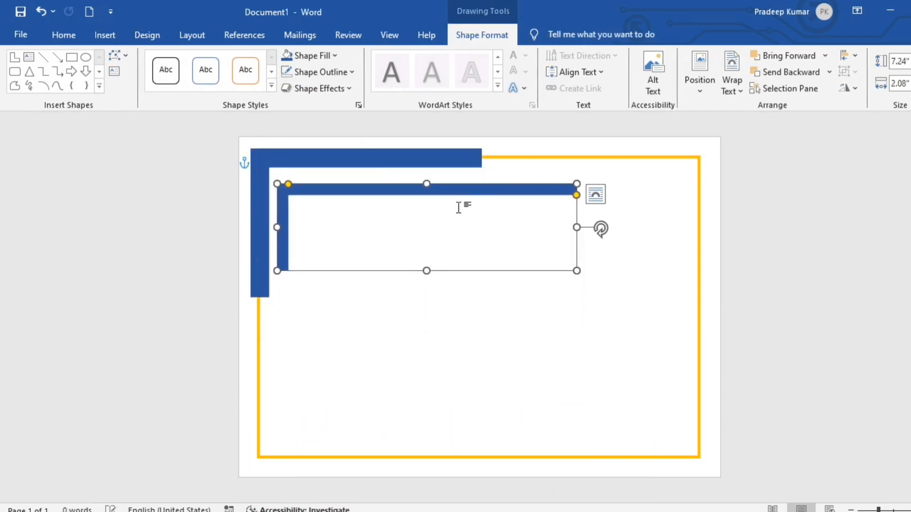
click(603, 303)
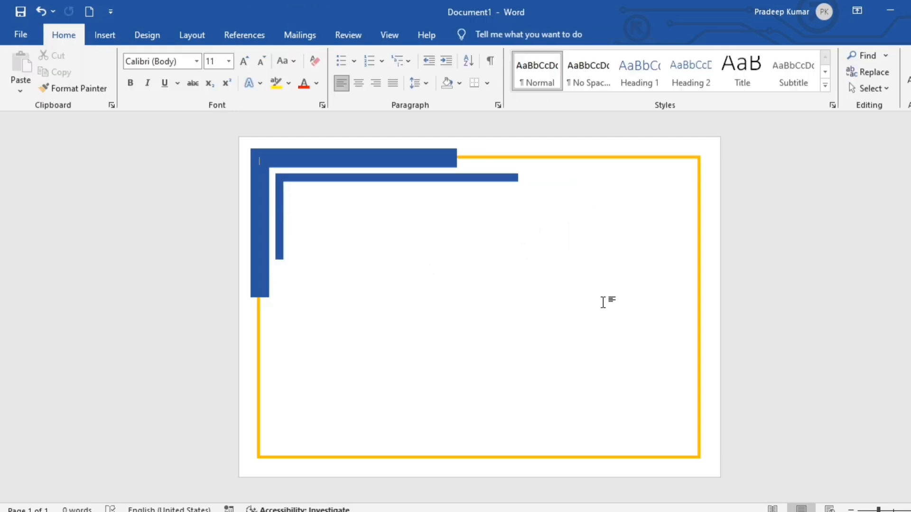
Fill the inner copy orange and remove its outline
click(490, 179)
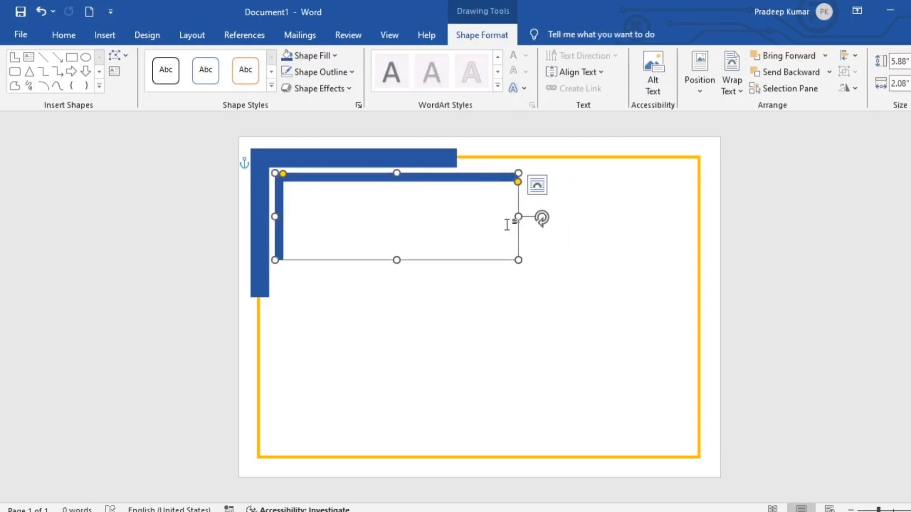
click(335, 56)
click(312, 295)
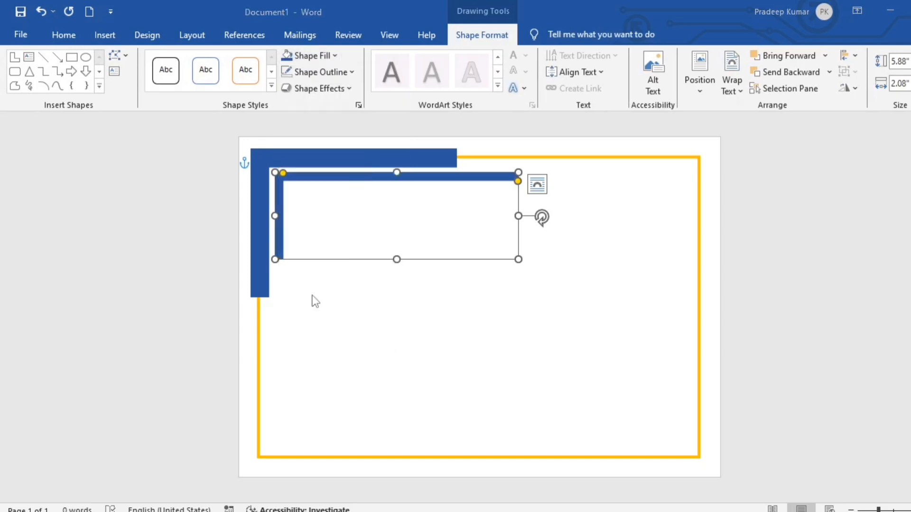
click(588, 105)
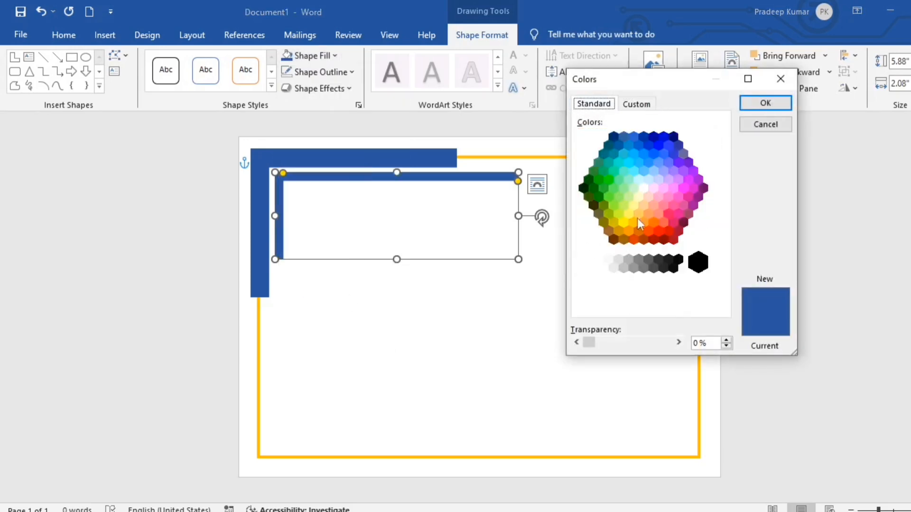
click(629, 232)
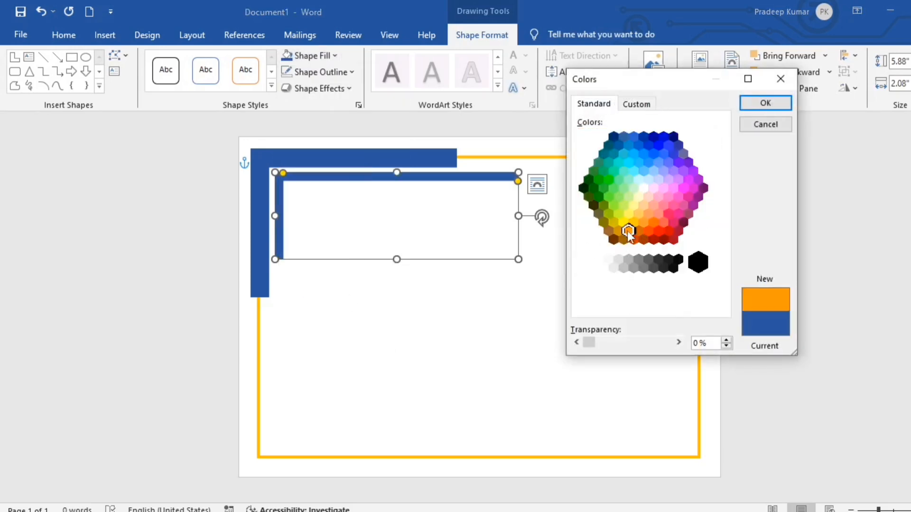
click(761, 102)
click(321, 72)
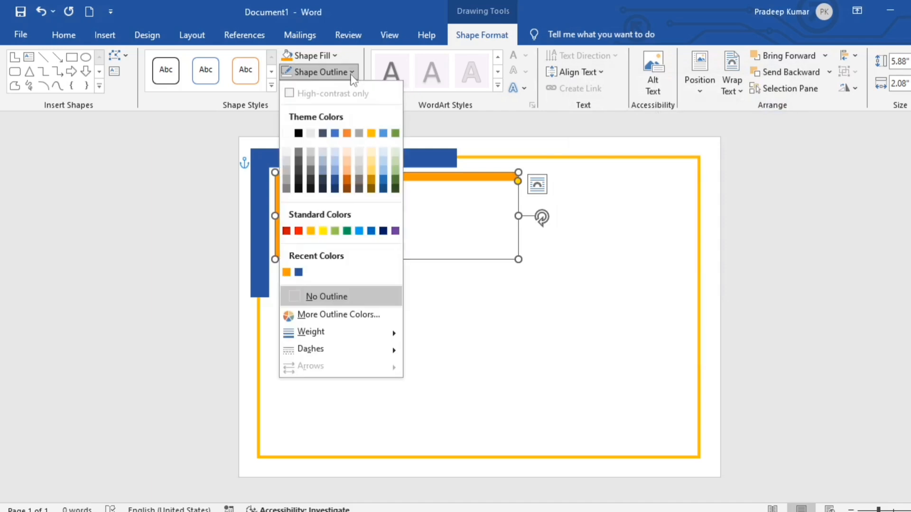
click(319, 295)
Duplicate the orange L-shape slightly down-right and make the copy thinner
click(549, 320)
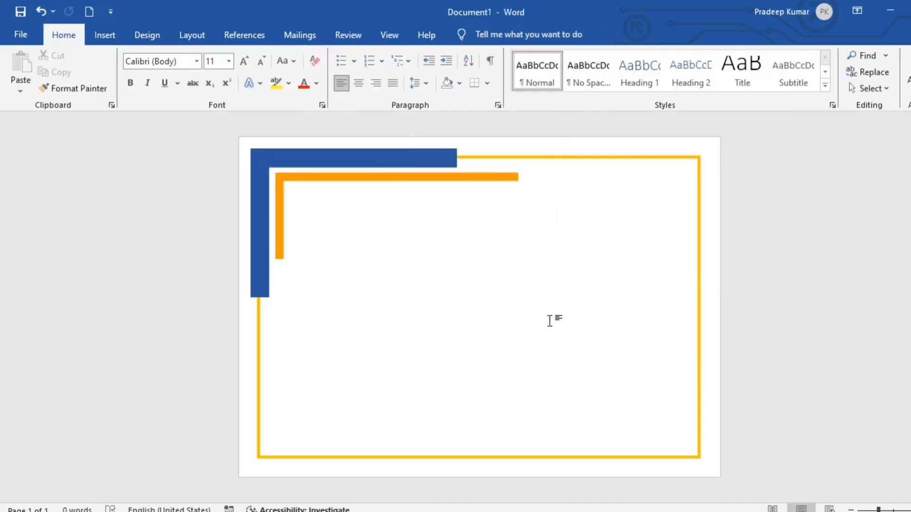
drag(280, 178, 290, 204)
drag(529, 206, 528, 208)
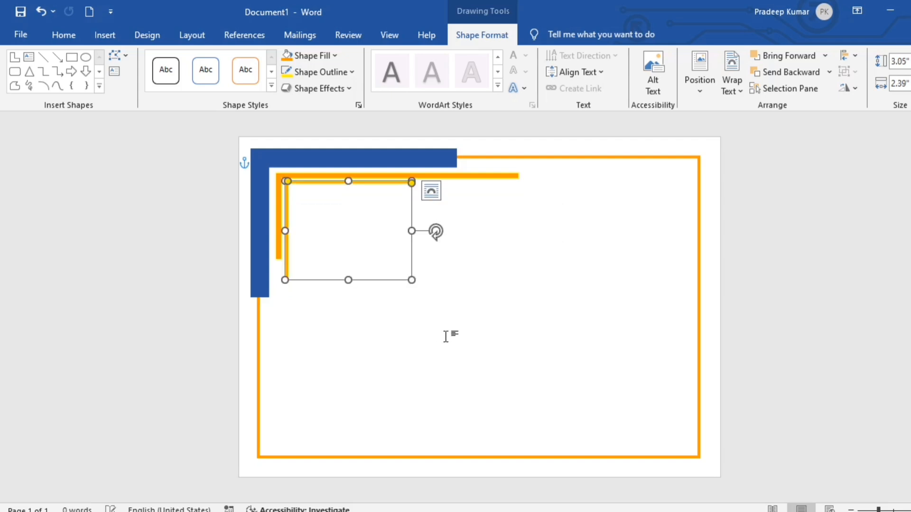
Select the blue and both orange corner shapes and duplicate them with Ctrl+D
click(445, 335)
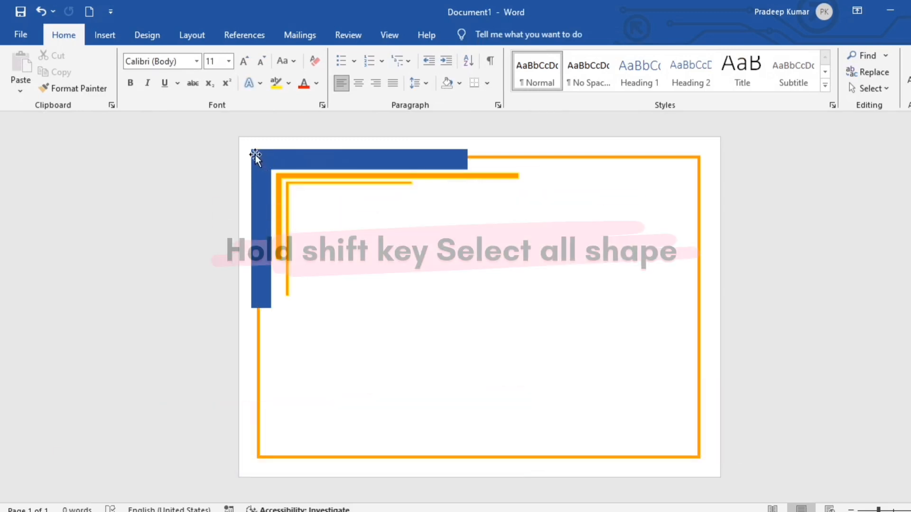
click(266, 159)
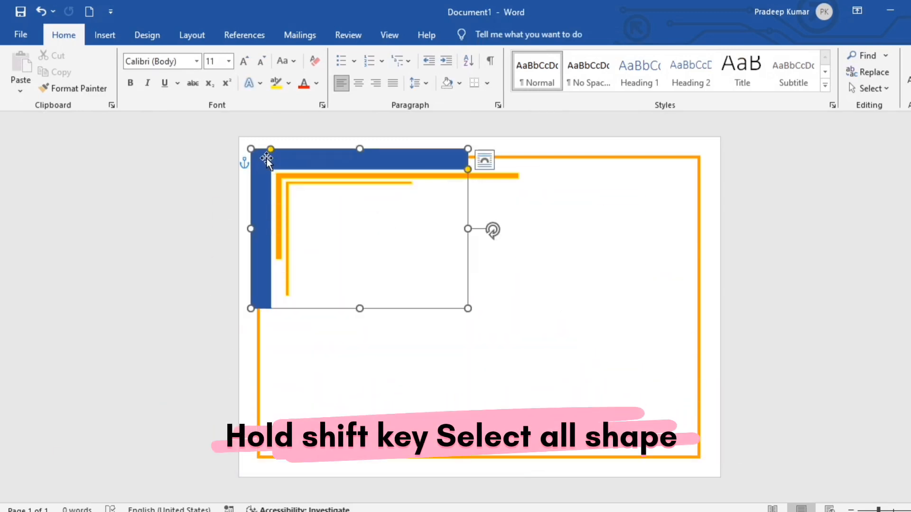
shift+click(292, 177)
shift+click(305, 183)
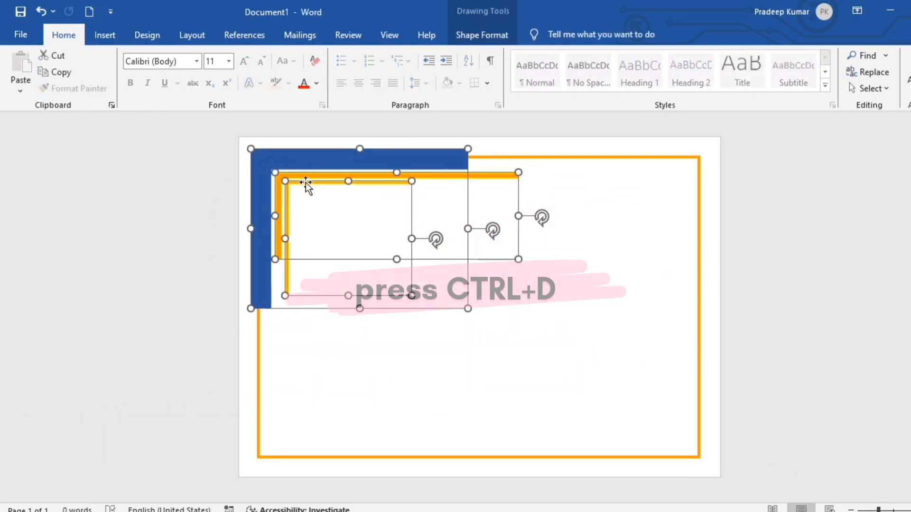
key(ctrl+d)
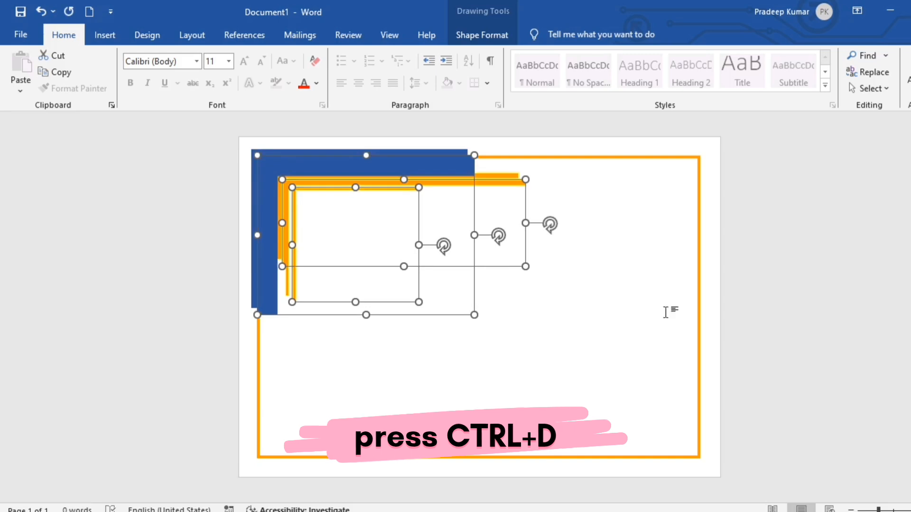
Group the copied corner shapes and move the group to mid-page
click(481, 33)
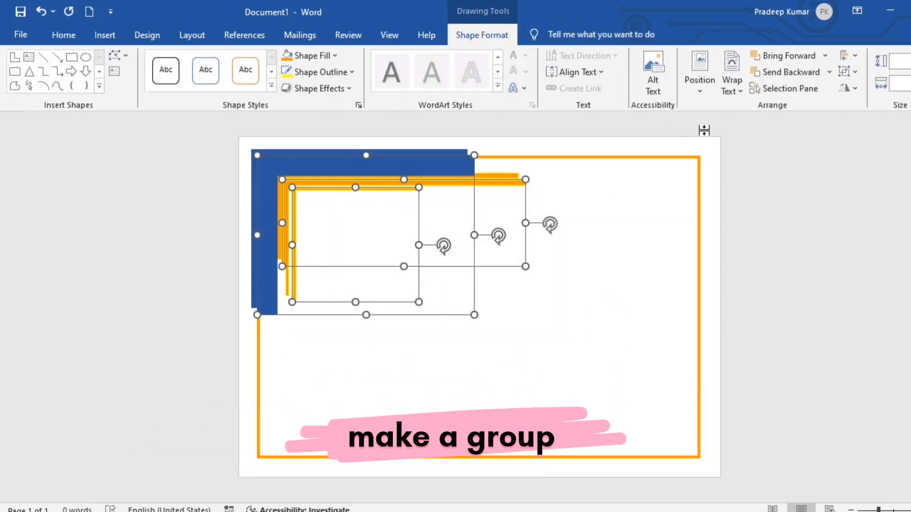
click(850, 87)
click(850, 71)
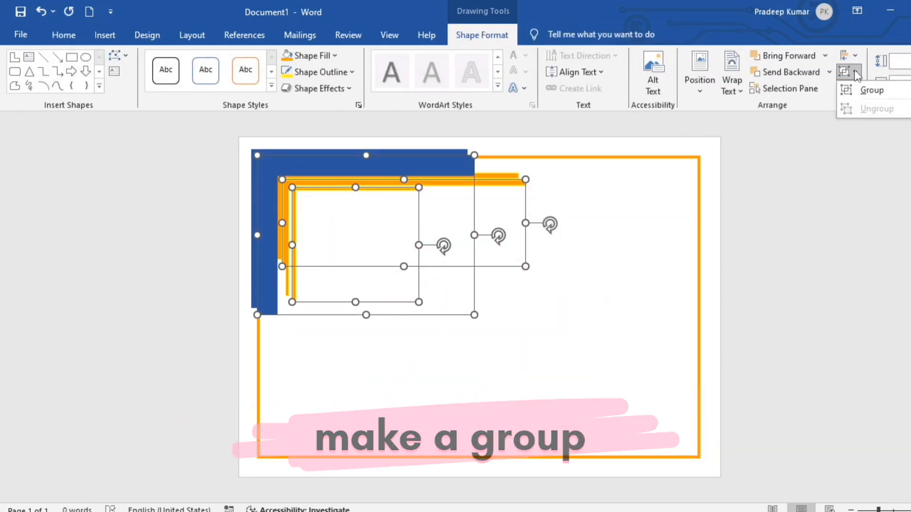
click(868, 94)
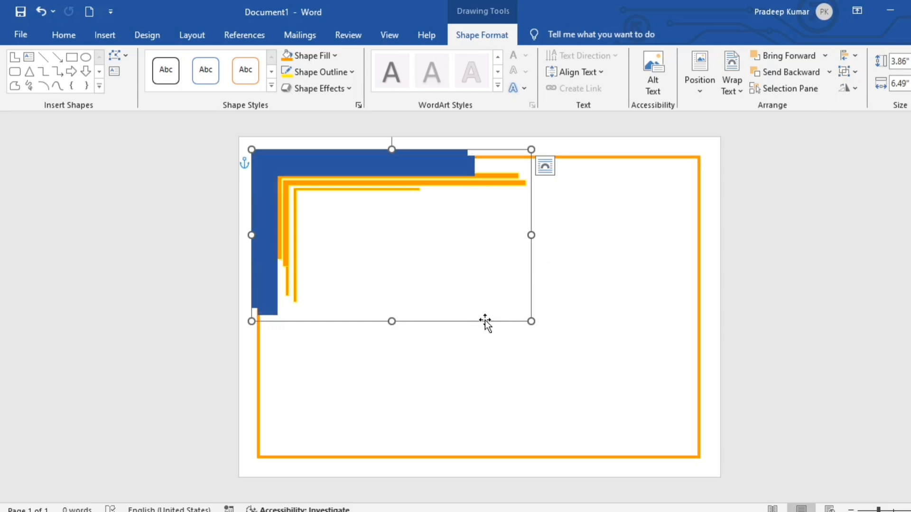
drag(485, 321, 572, 394)
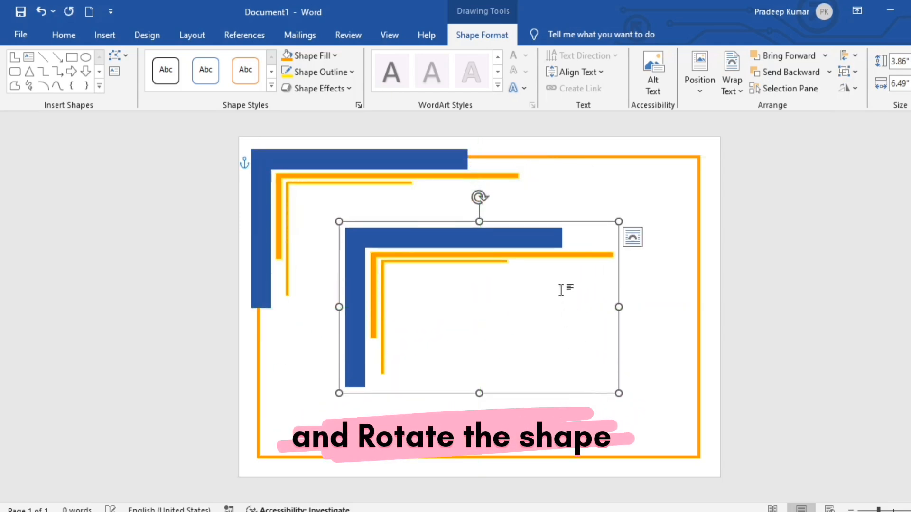
Flip the copied corner group and nudge it into the bottom-right corner
click(849, 88)
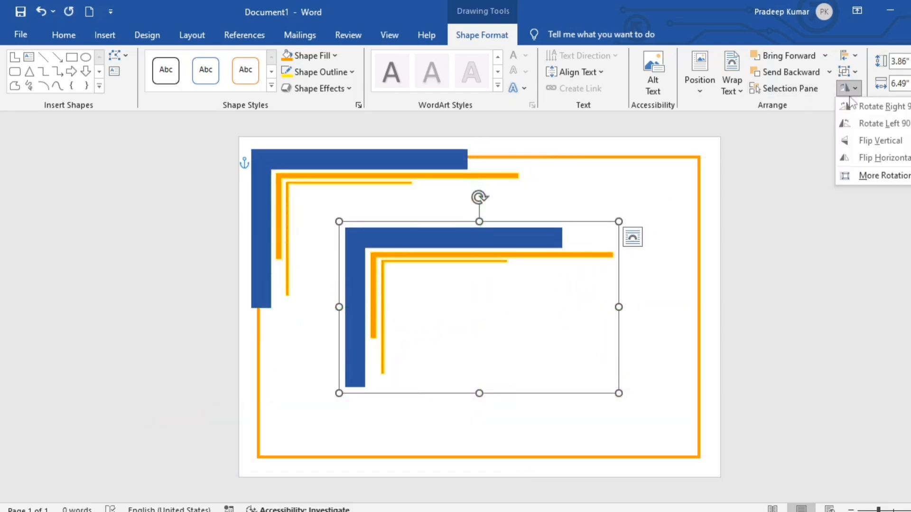
click(862, 136)
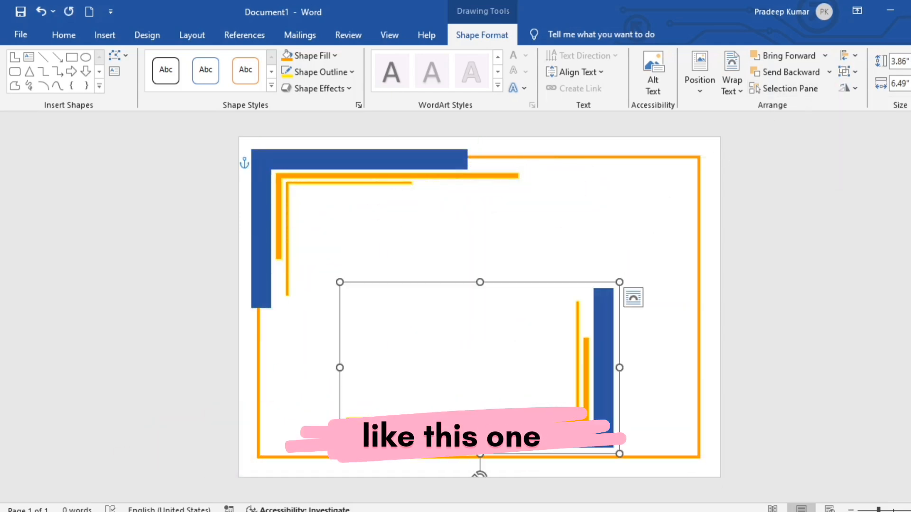
key(Right)
key(Right)
key(Right)
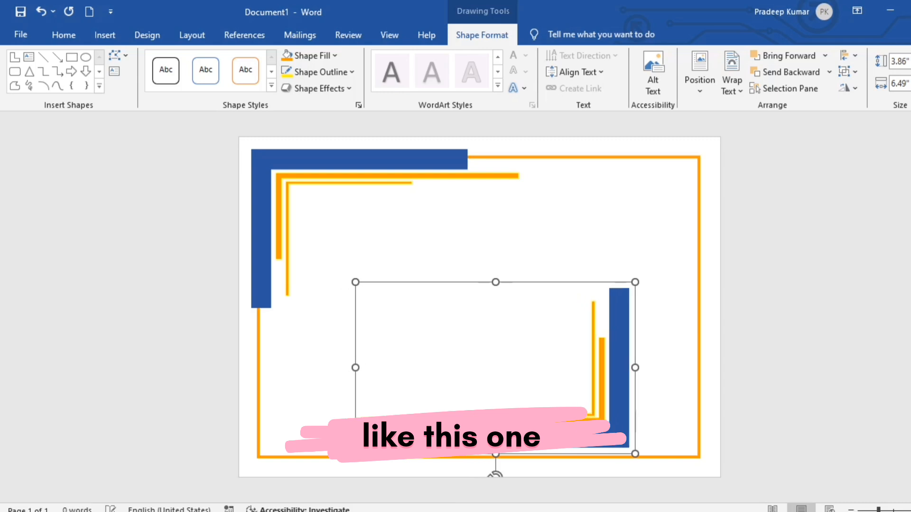
key(Right)
key(Right)
key(Right)
key(Right)
key(Right)
key(Right)
key(Right)
key(Right)
key(Right)
key(Right)
key(Right)
key(Right)
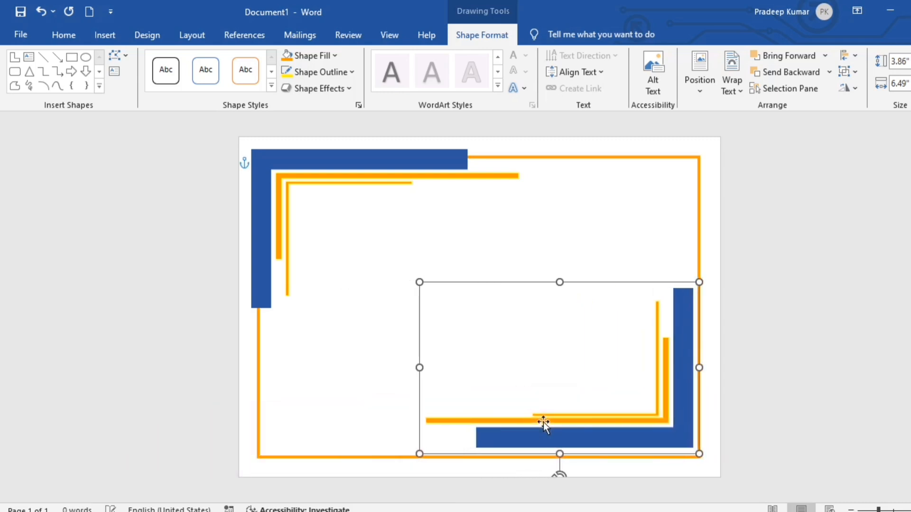
key(Right)
key(Right)
key(Right)
key(Right)
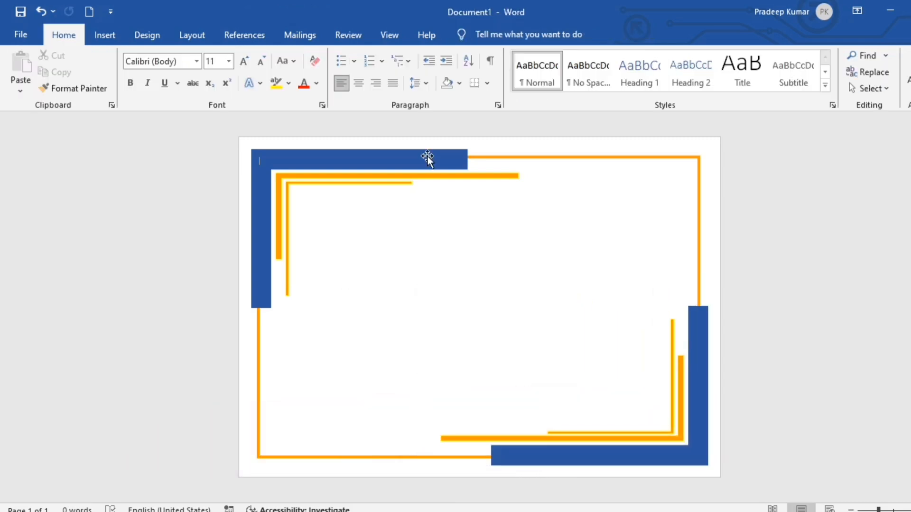
Group the blue and two orange top-left corner shapes into one object
click(428, 156)
shift+click(423, 176)
shift+click(409, 183)
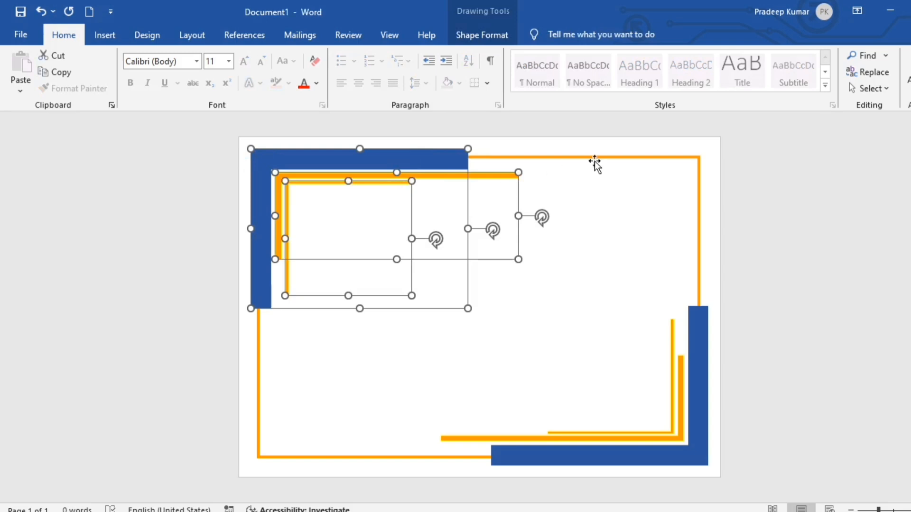
click(469, 33)
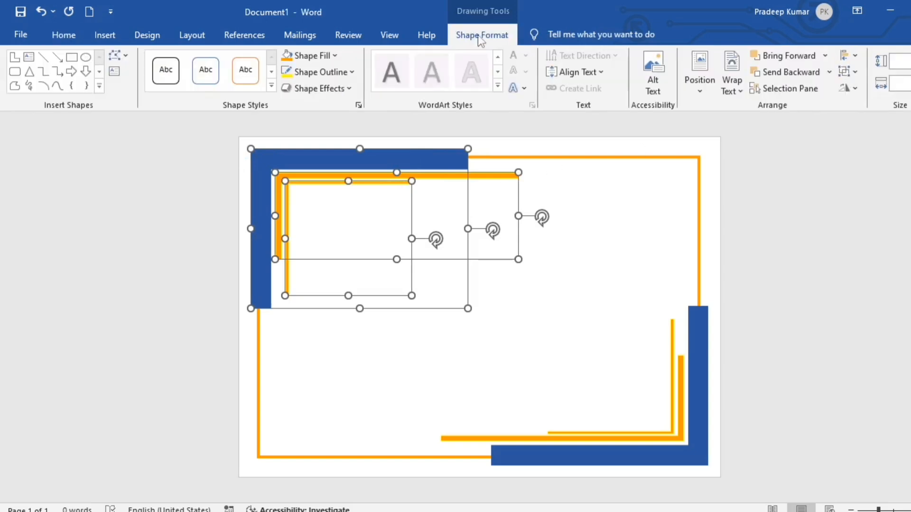
click(856, 72)
click(869, 90)
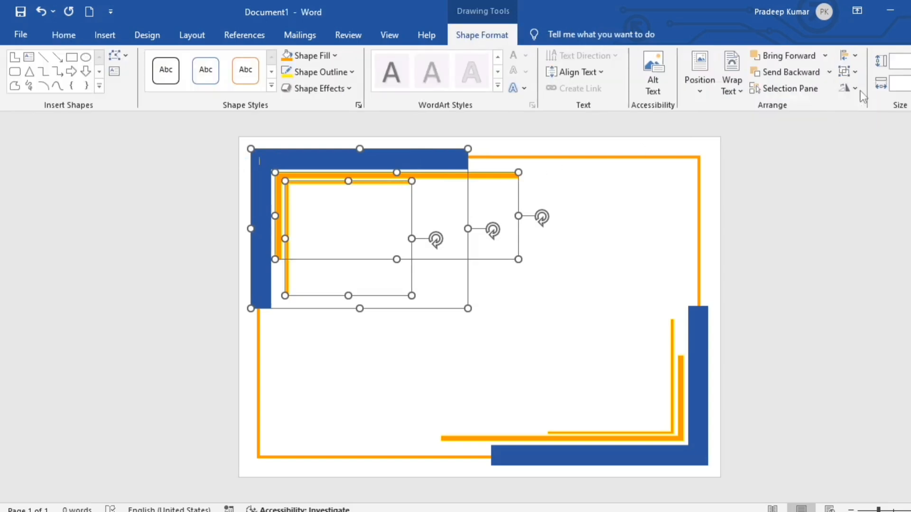
Insert the medal image from this device
click(800, 242)
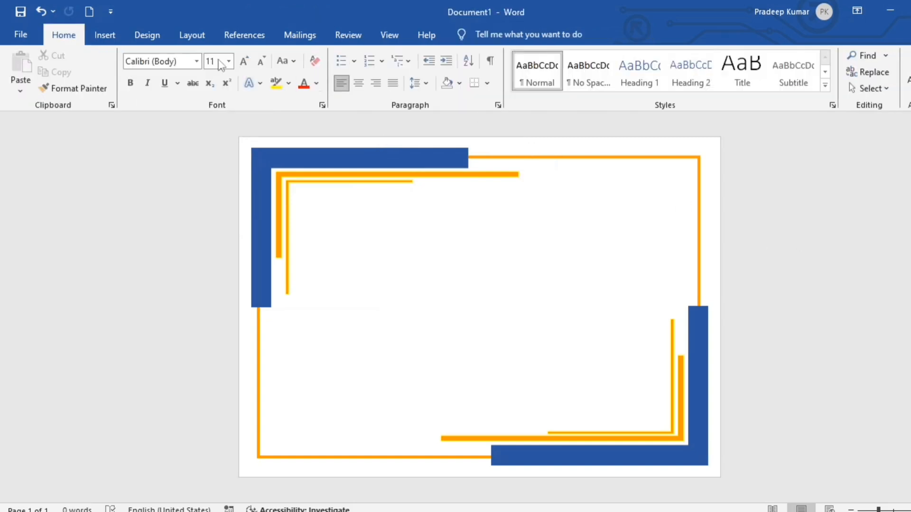
click(105, 34)
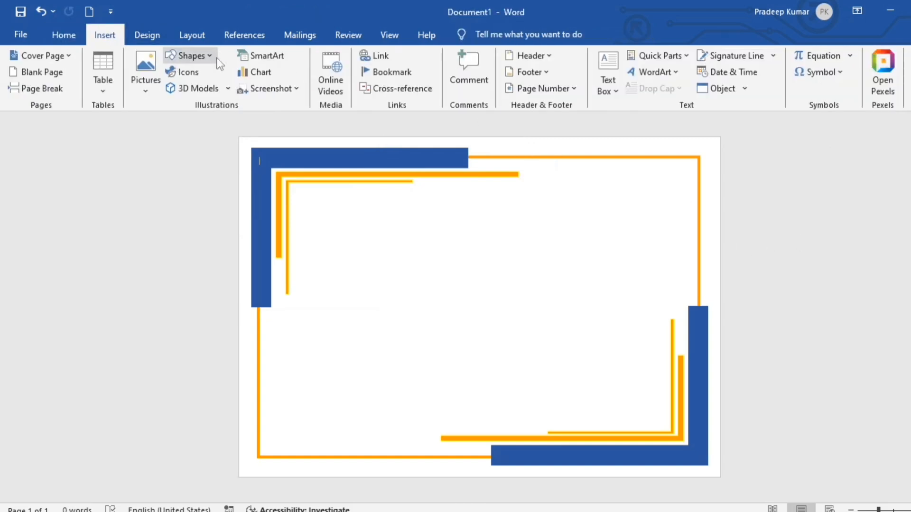
click(145, 92)
click(167, 122)
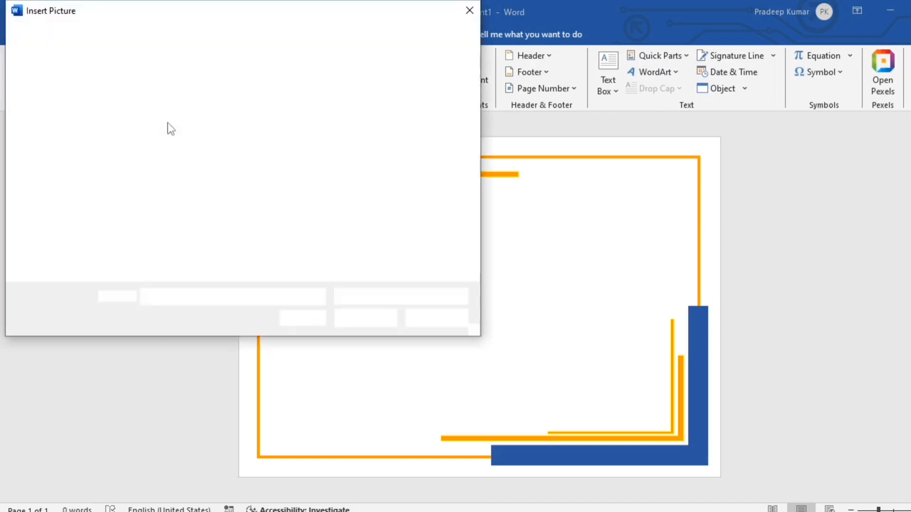
click(335, 214)
click(360, 318)
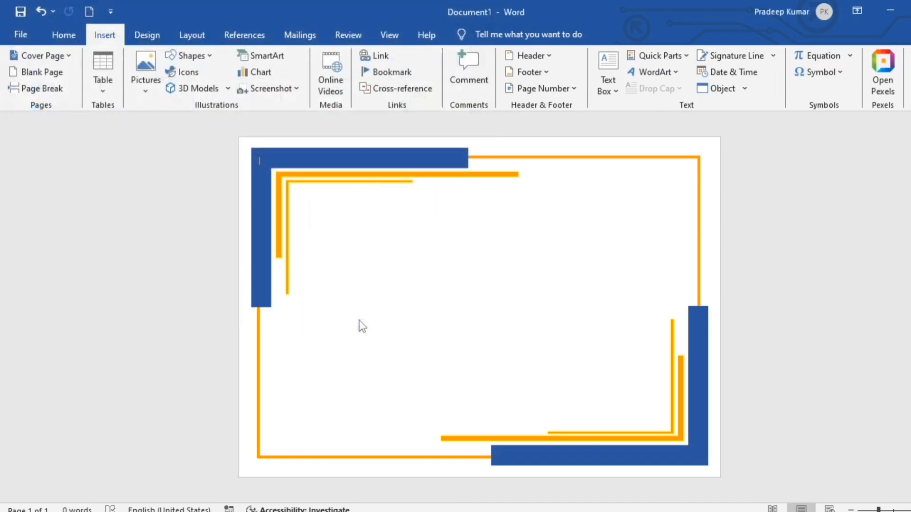
Set the medal In Front of Text, shrink it and move it inside the frame
click(711, 91)
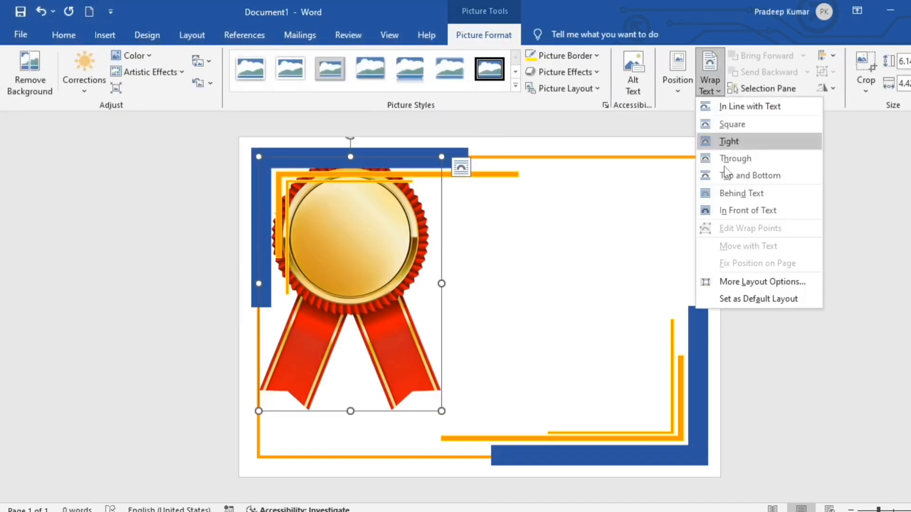
click(723, 203)
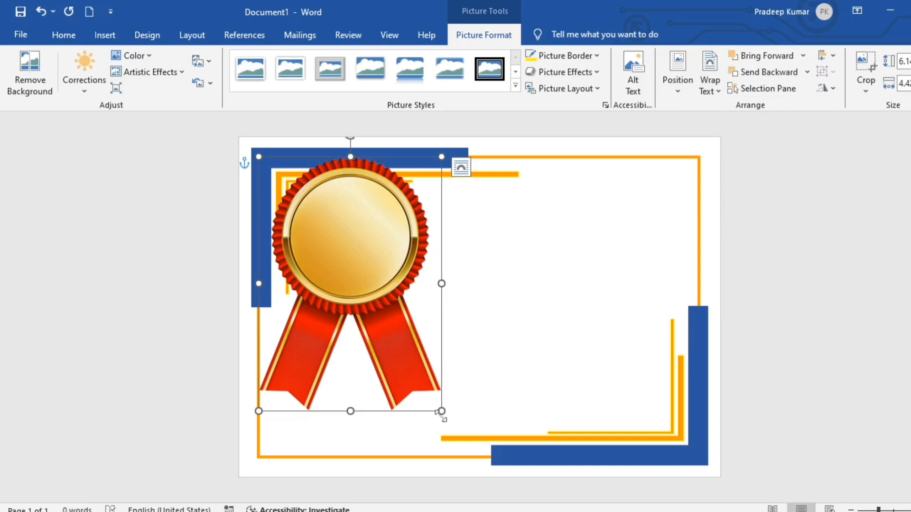
drag(433, 407, 319, 249)
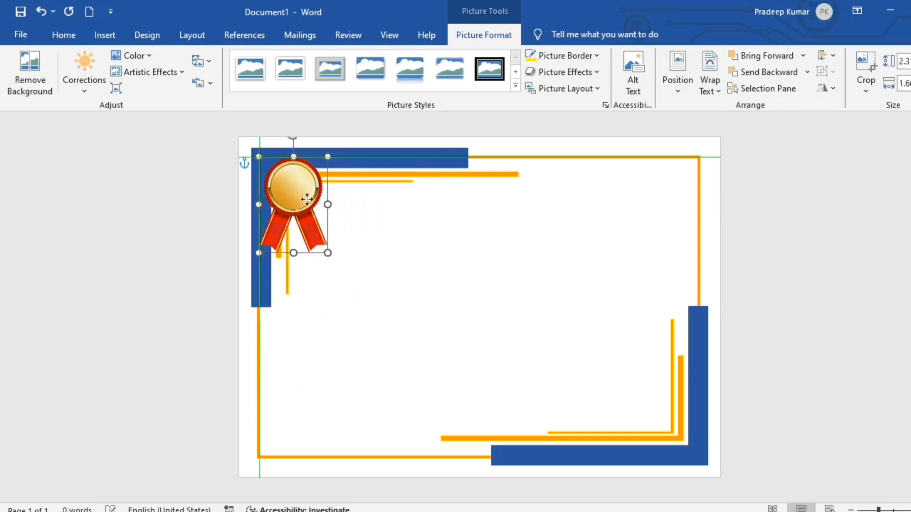
drag(298, 196, 334, 219)
click(115, 37)
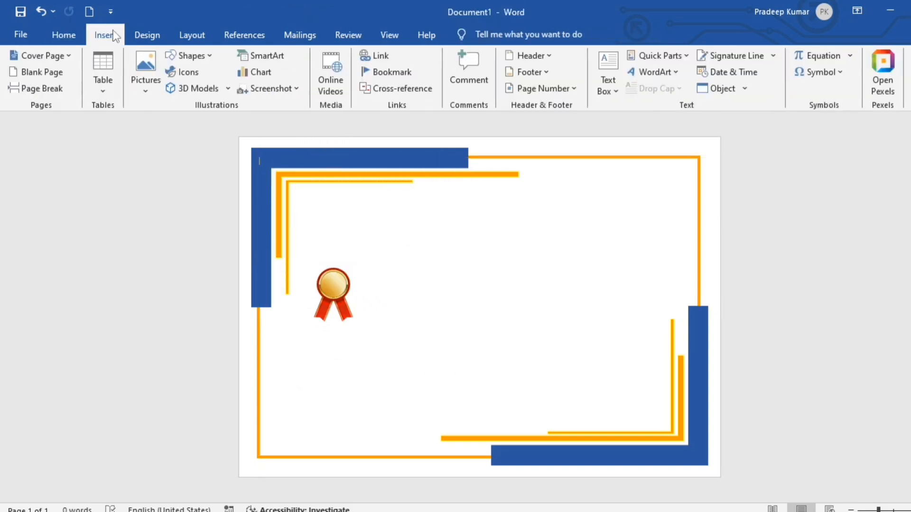
click(212, 57)
click(173, 88)
Draw a seal star above the medal, filled orange with no outline
drag(319, 205, 362, 241)
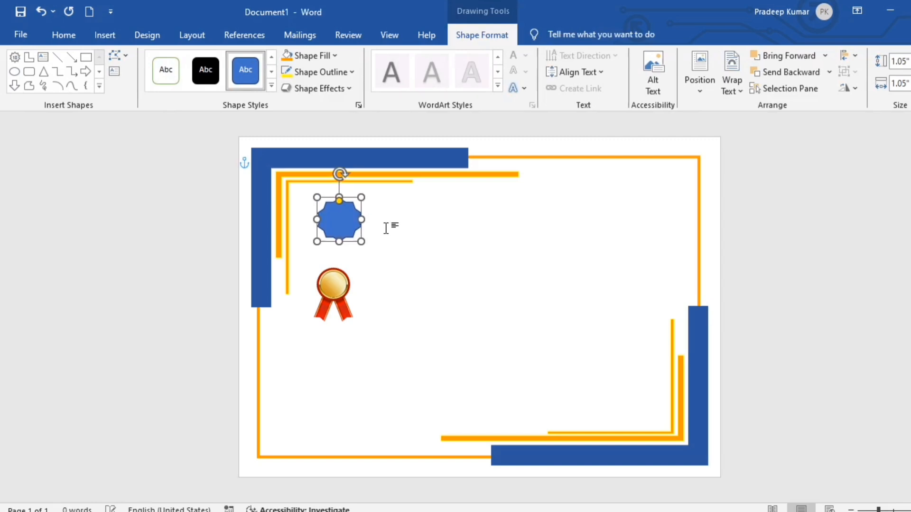
click(309, 56)
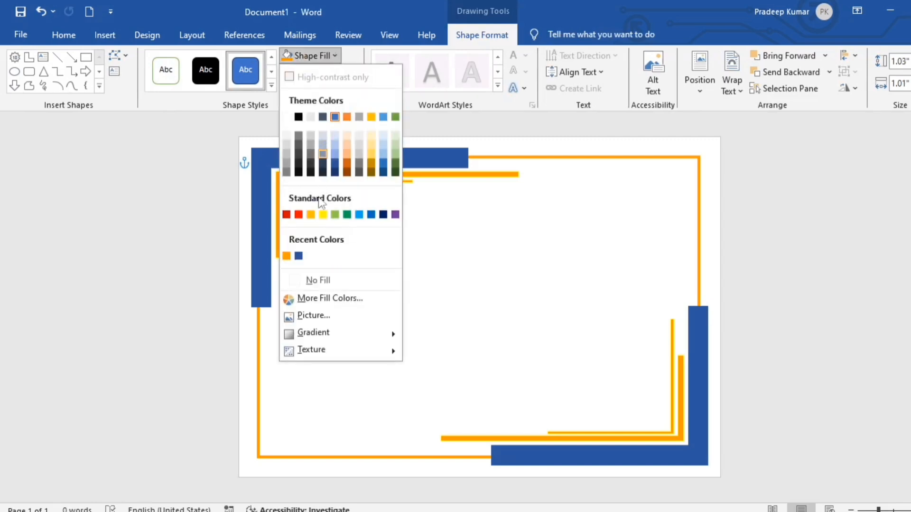
click(286, 256)
click(351, 72)
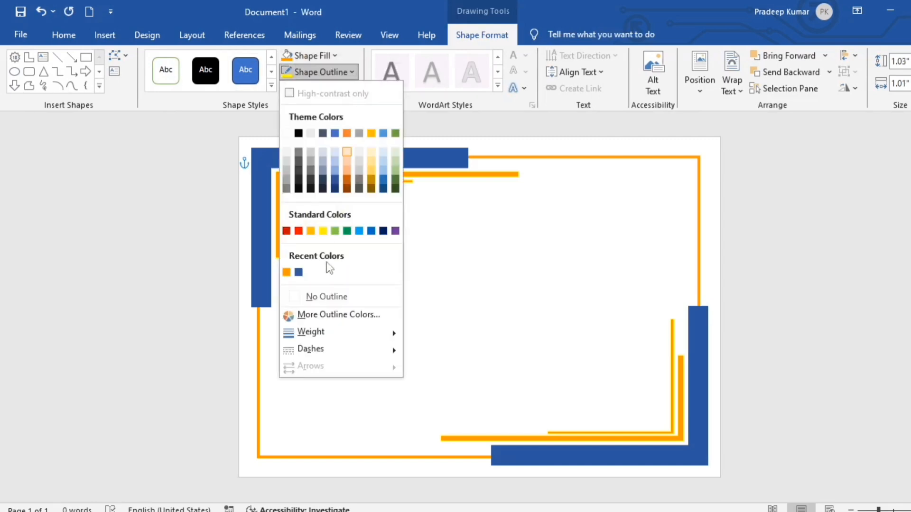
click(327, 296)
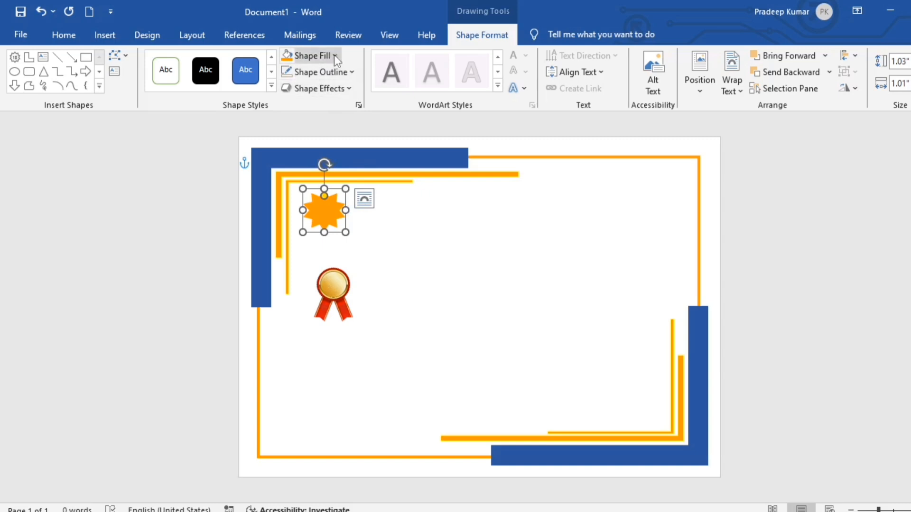
Change the star's fill to a darker orange
click(334, 55)
click(313, 299)
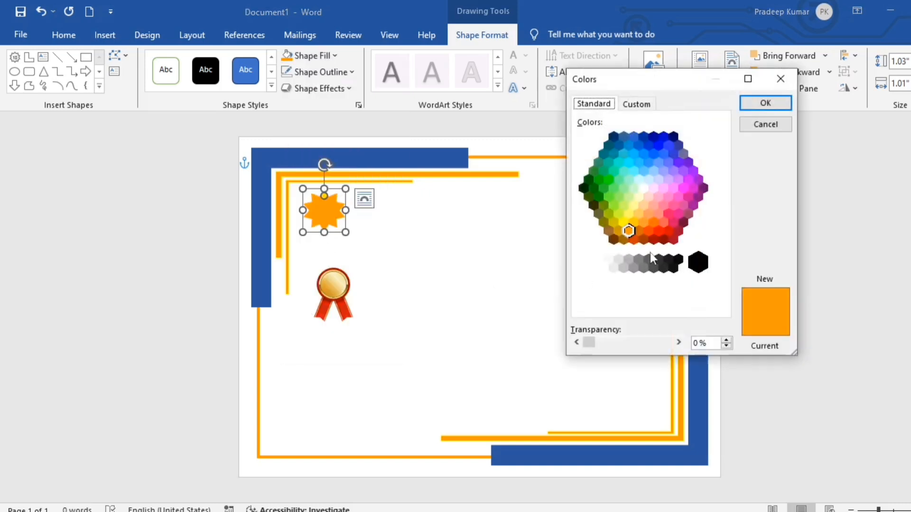
click(641, 105)
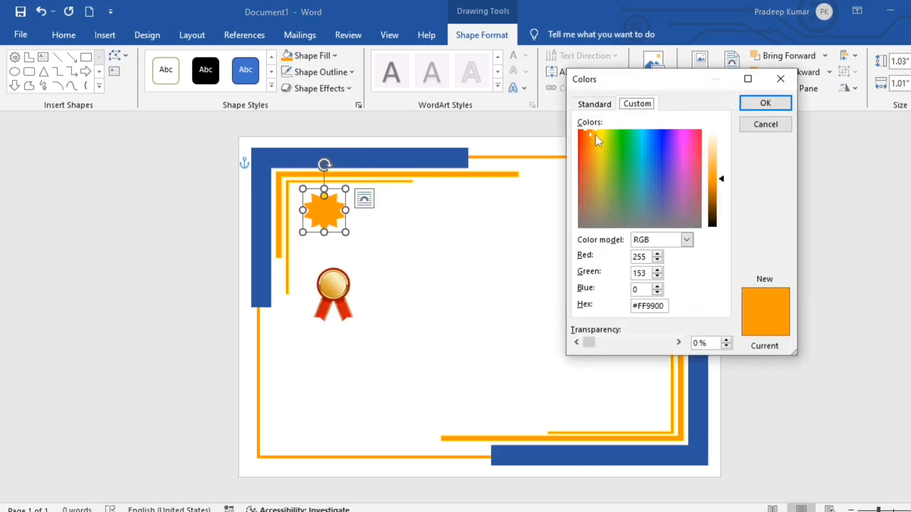
click(592, 156)
click(595, 105)
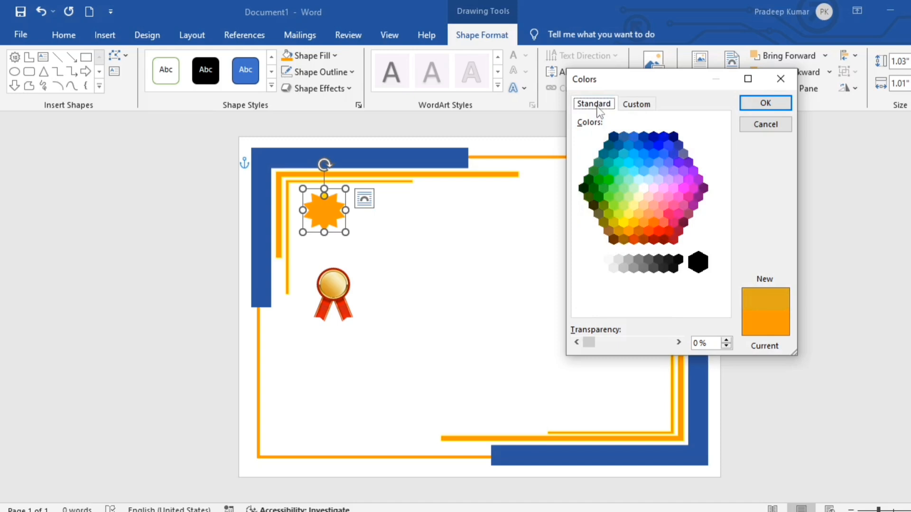
click(653, 223)
click(761, 104)
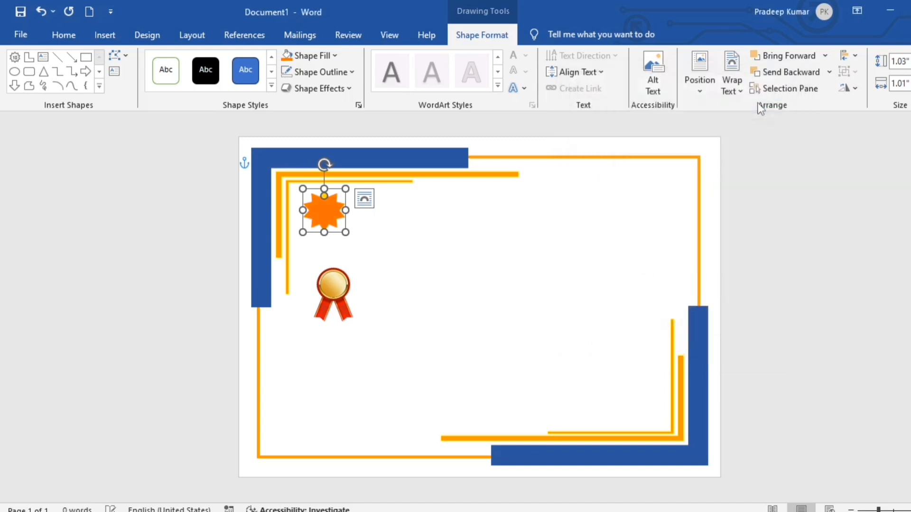
click(751, 226)
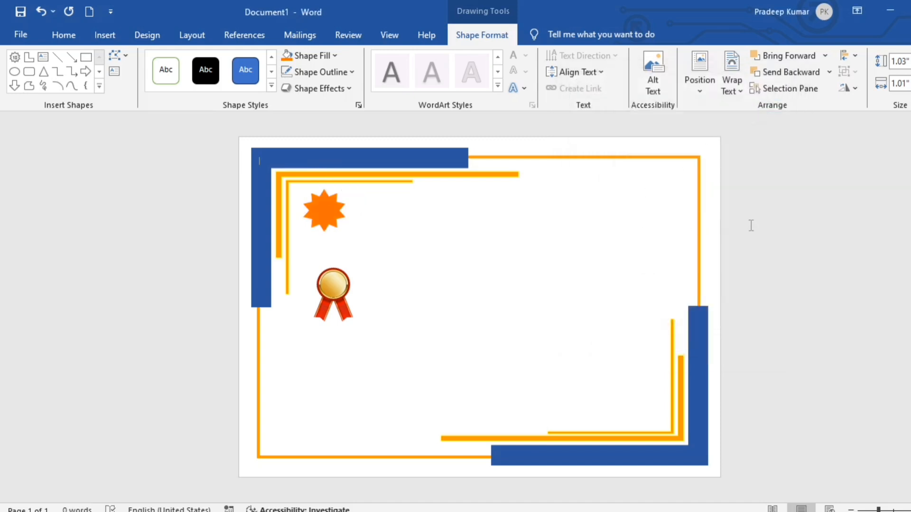
Move the medal onto the star and bring it forward, centred as a badge
click(337, 285)
drag(337, 285, 334, 230)
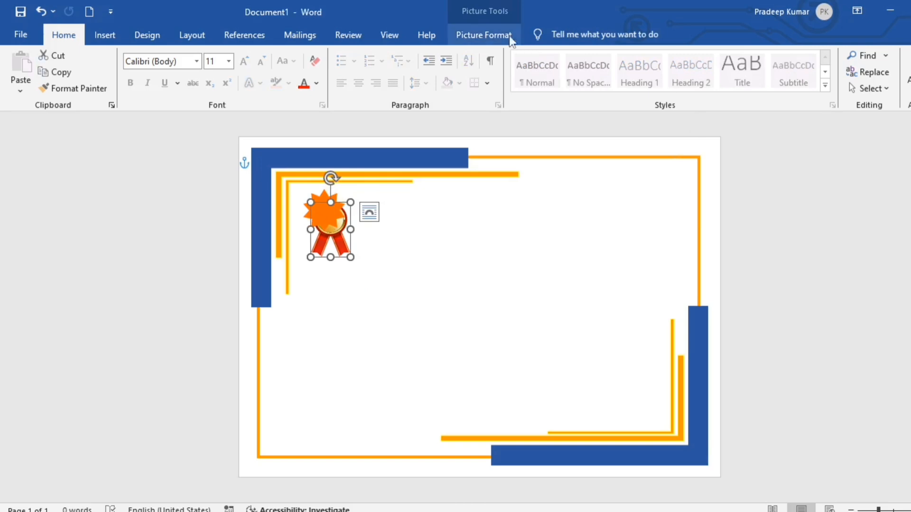
click(483, 35)
click(762, 55)
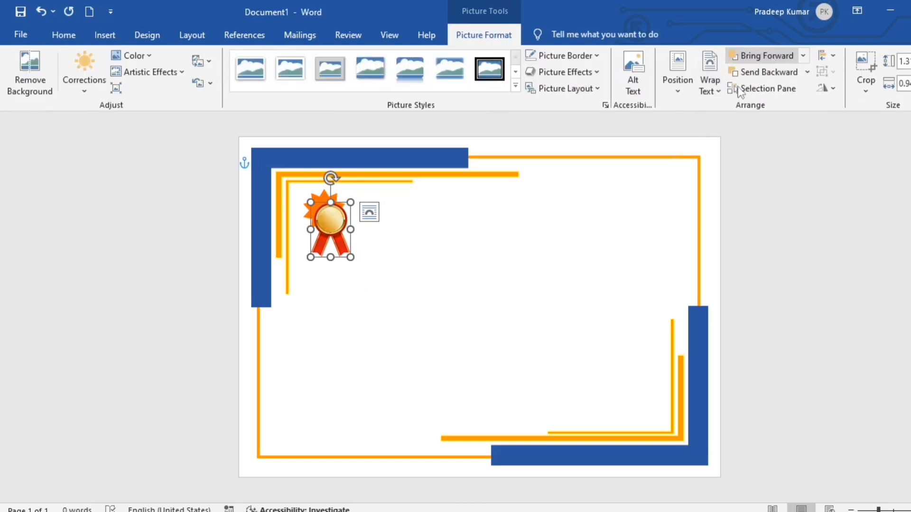
drag(337, 228, 330, 219)
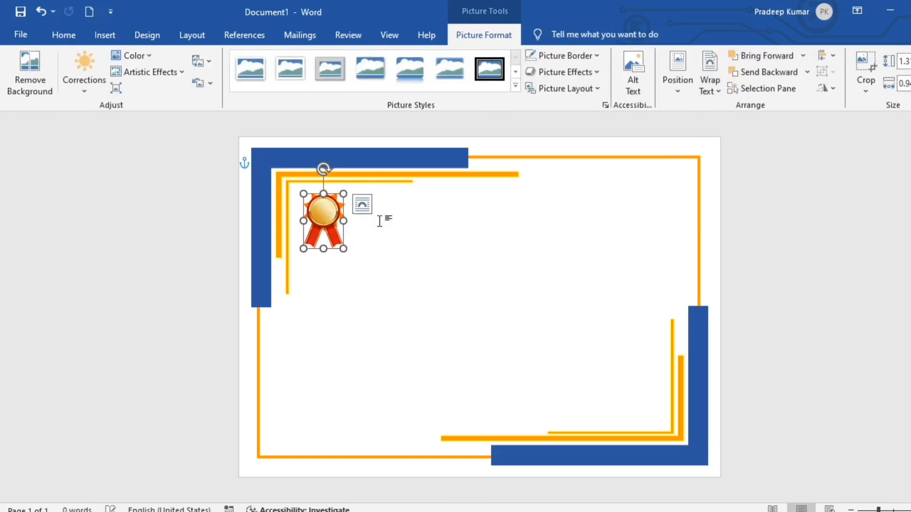
click(425, 227)
scroll(425, 226, up, 5)
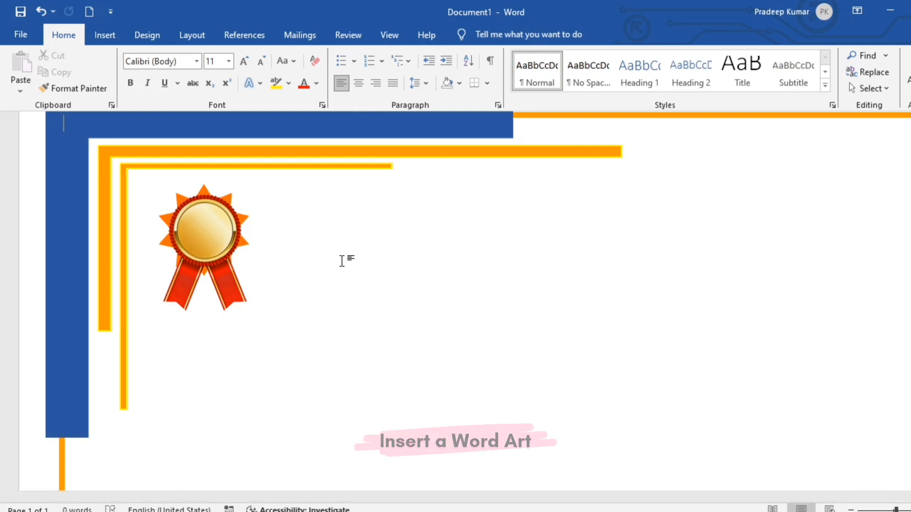
Insert a WordArt box beside the medal reading CERTIFICATE
scroll(332, 246, down, 5)
click(102, 35)
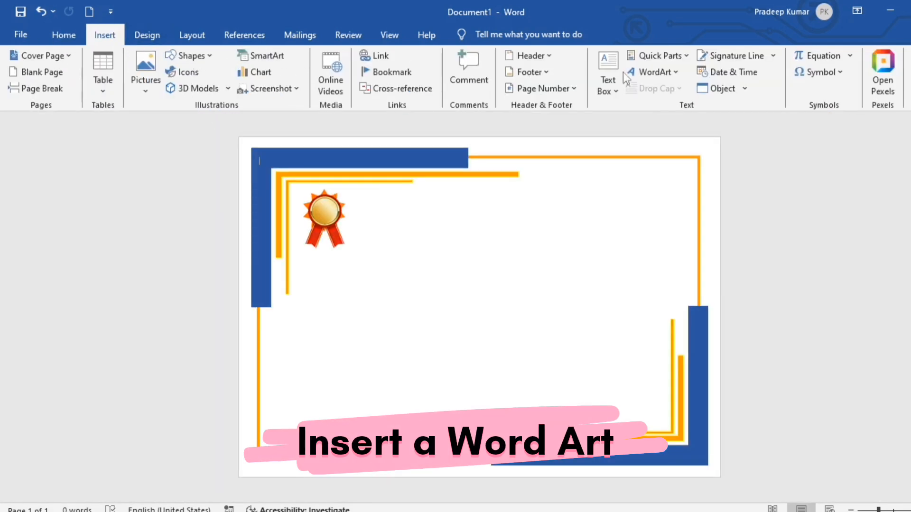
click(672, 68)
click(702, 97)
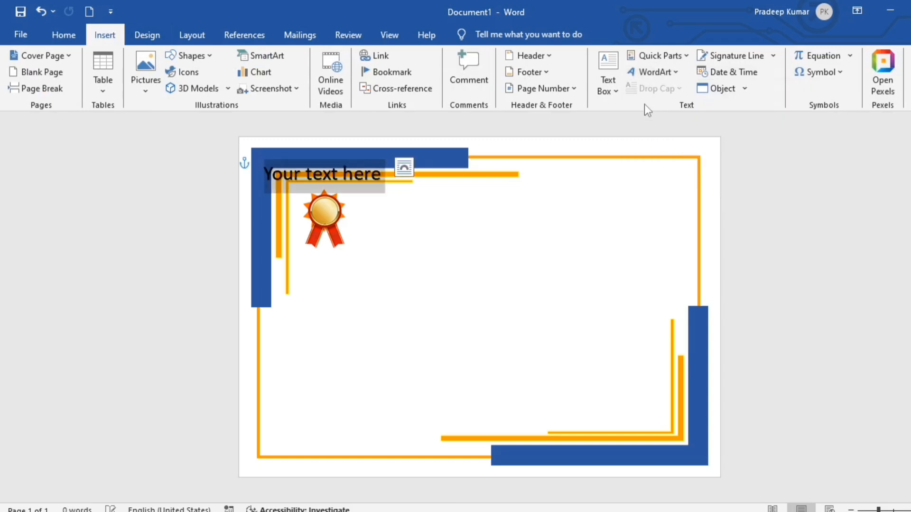
drag(374, 195, 433, 218)
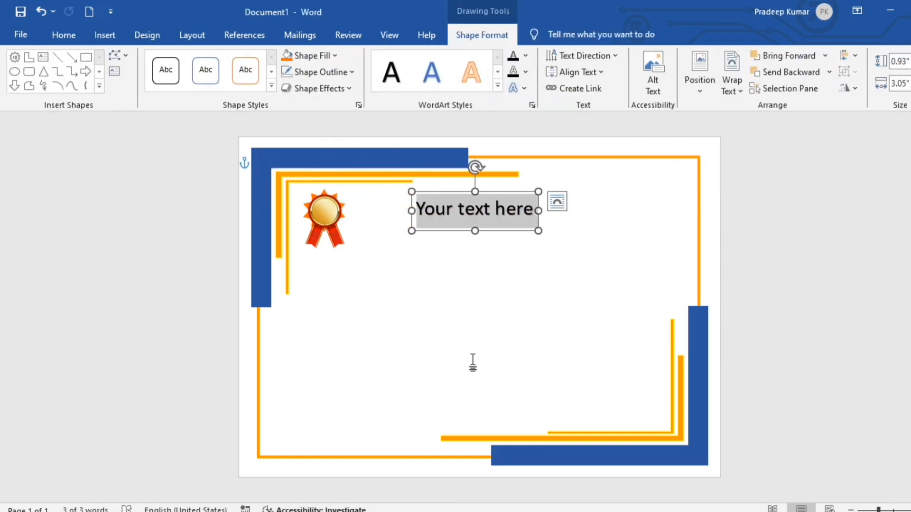
text(CERTIFICATE)
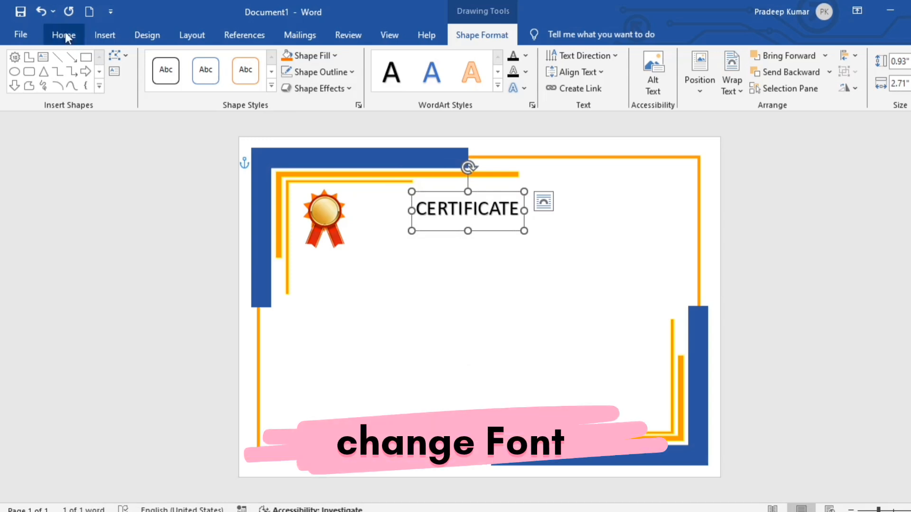
Set CERTIFICATE in the Nourd-Bold font and shift it closer to the medal
click(64, 35)
click(195, 60)
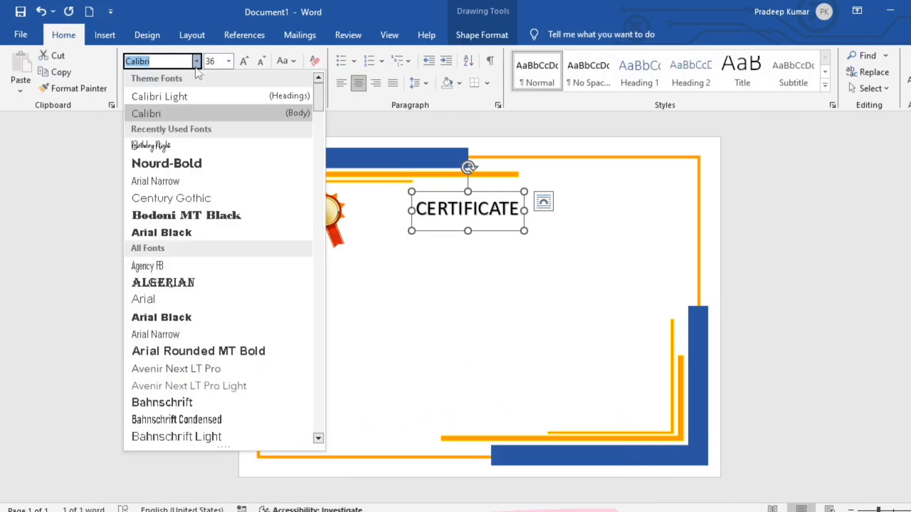
click(162, 166)
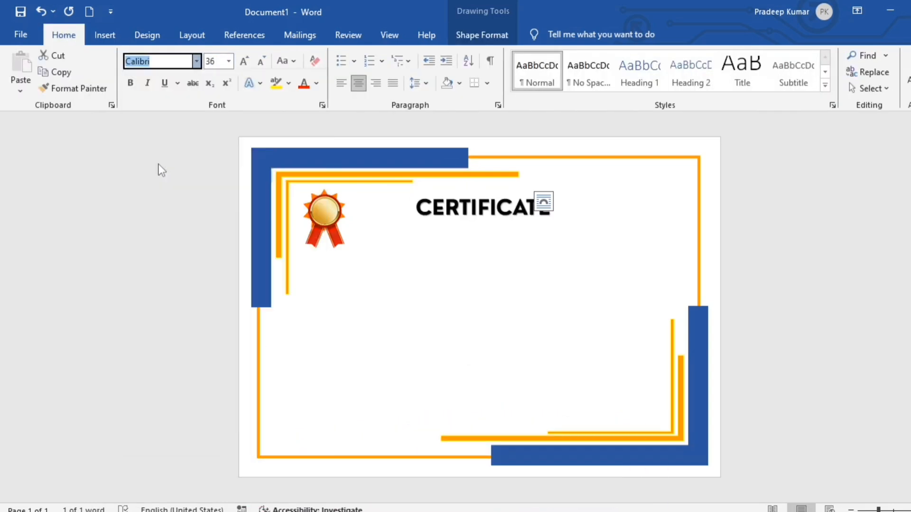
drag(411, 220, 375, 224)
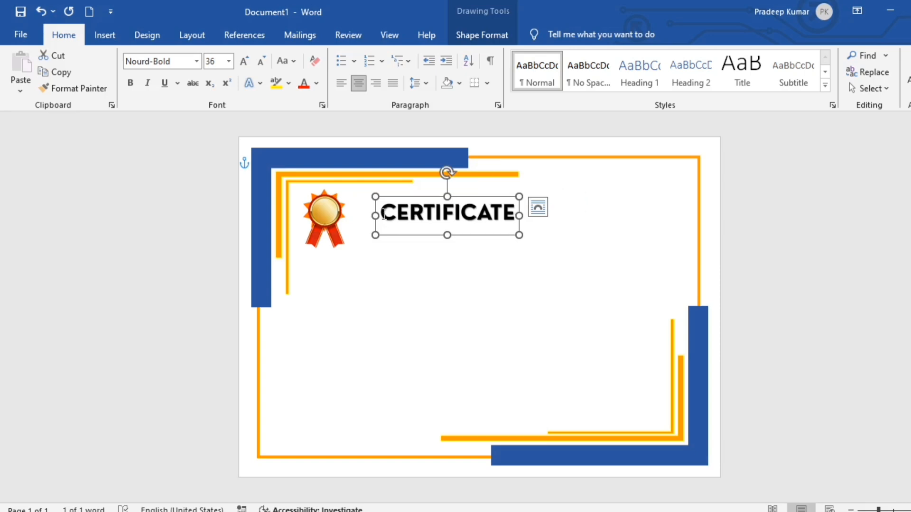
Expand the CERTIFICATE title's character spacing by 9.2 pt
click(322, 105)
click(404, 102)
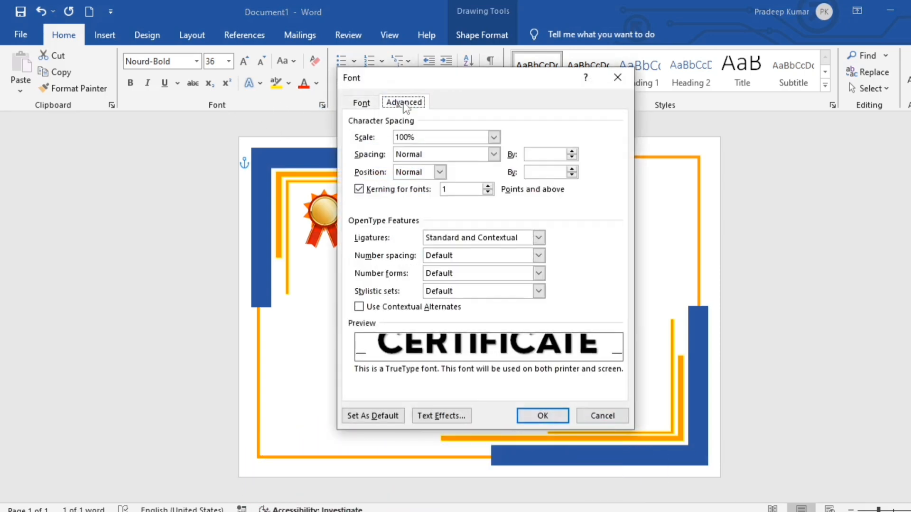
click(571, 157)
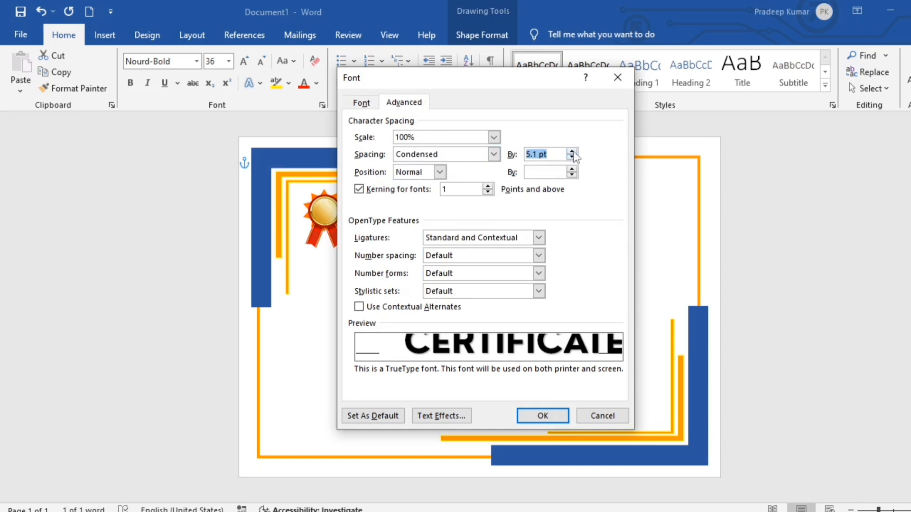
click(572, 157)
click(572, 152)
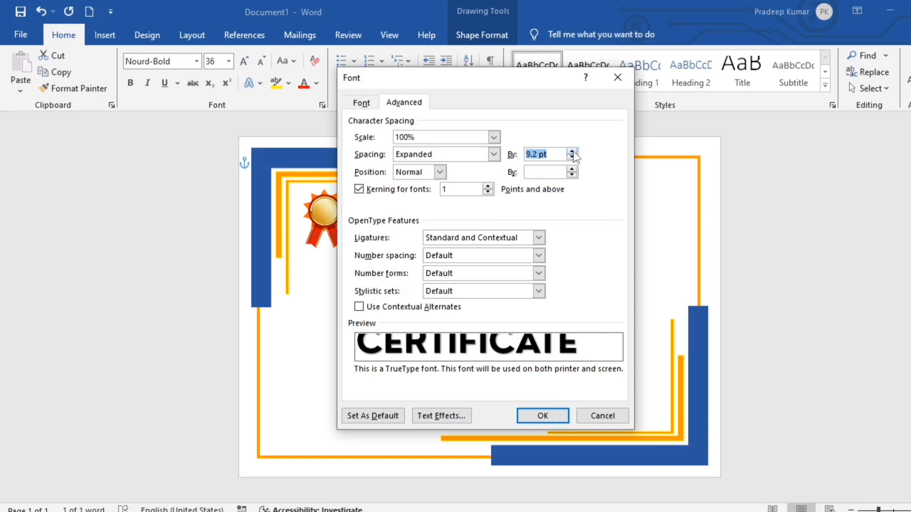
click(522, 417)
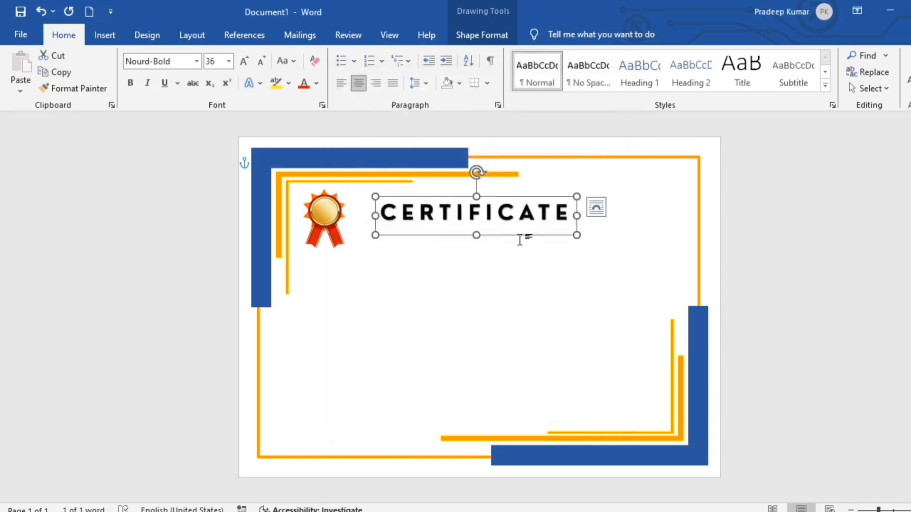
click(529, 268)
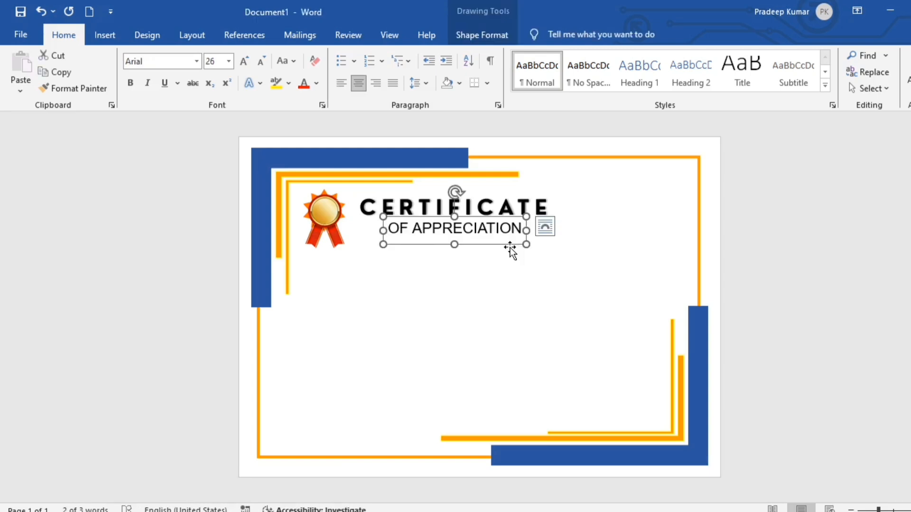
Nudge the OF APPRECIATION subtitle slightly left
key(Left)
click(511, 251)
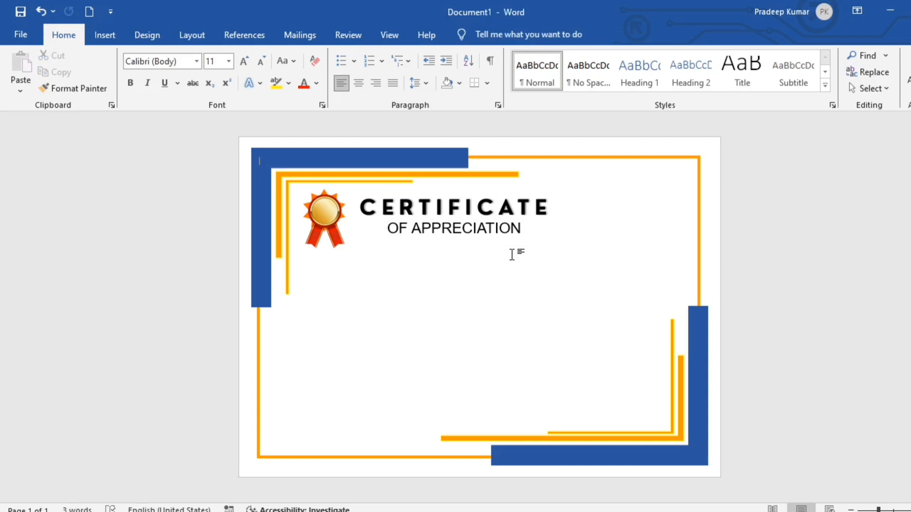
click(105, 35)
click(143, 81)
click(157, 119)
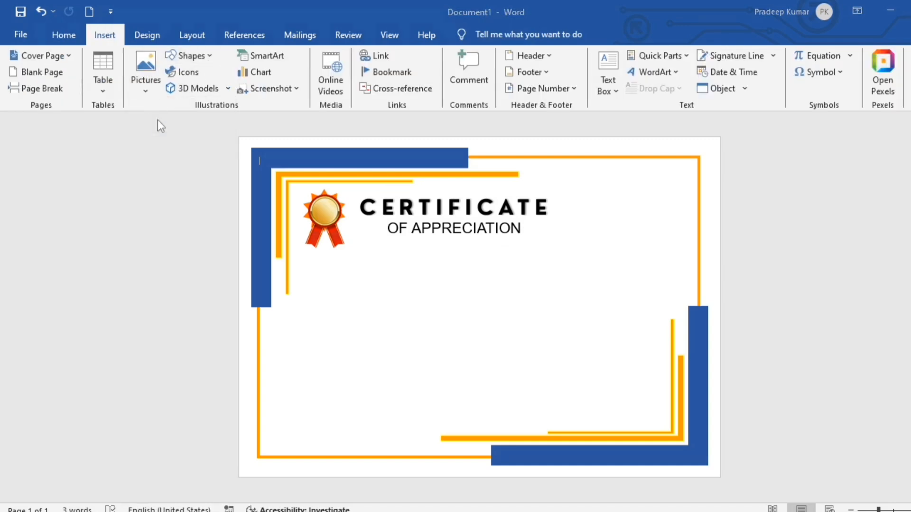
Insert the open-book decoration picture into the certificate
scroll(360, 189, down, 3)
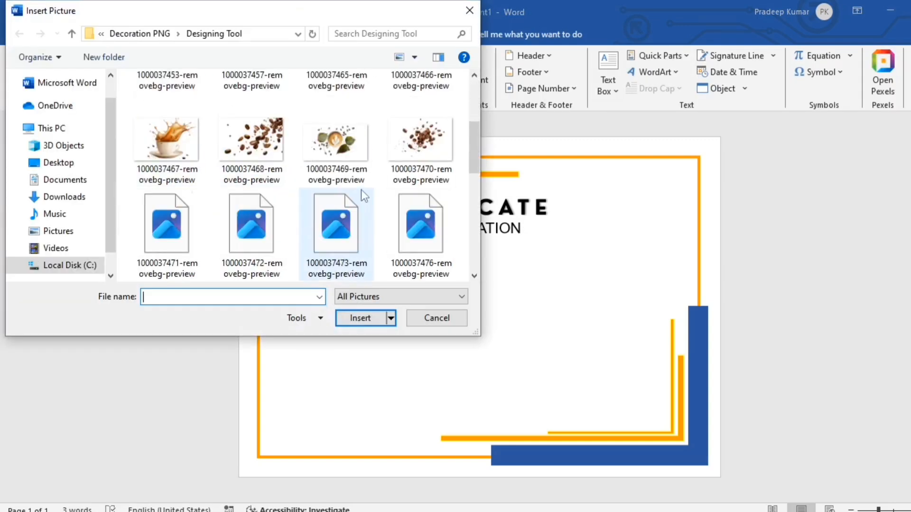
scroll(361, 189, down, 1)
click(253, 120)
click(358, 321)
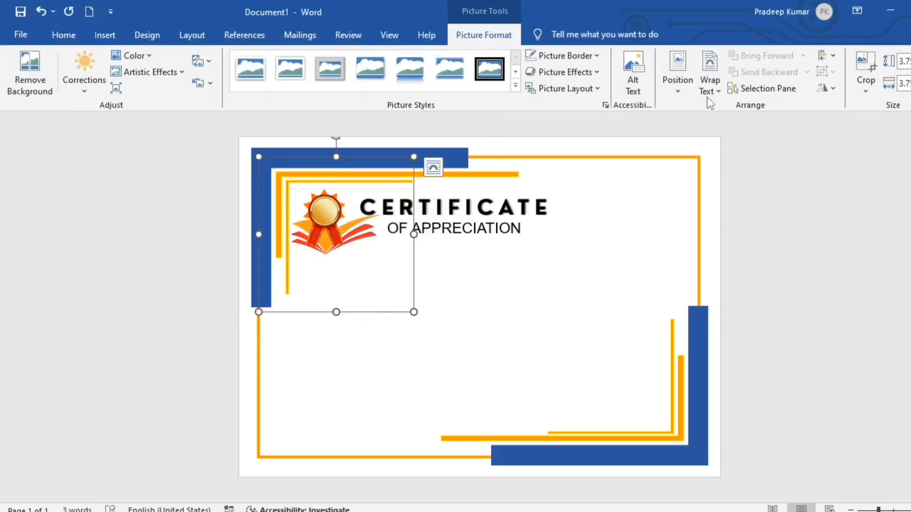
Set the book In Front of Text, shrink it in the top-right corner, and add a text box beneath
click(707, 97)
click(727, 208)
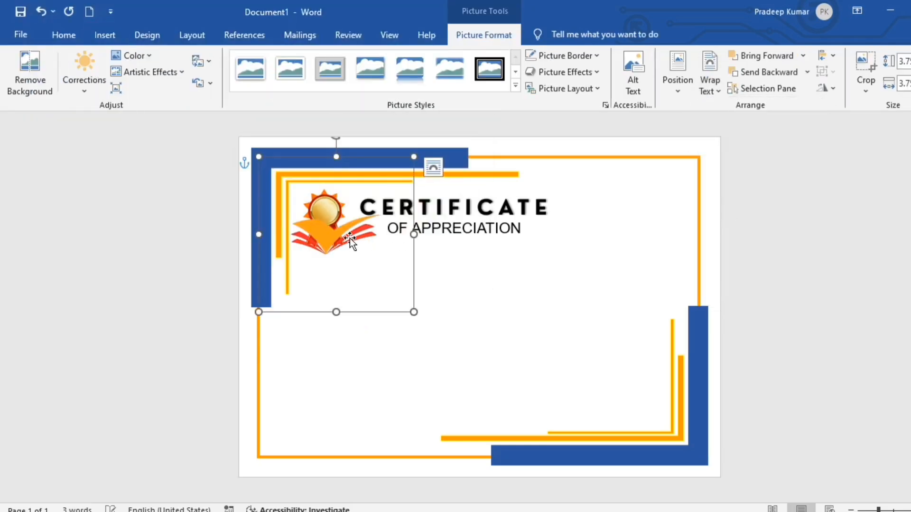
drag(350, 239, 636, 201)
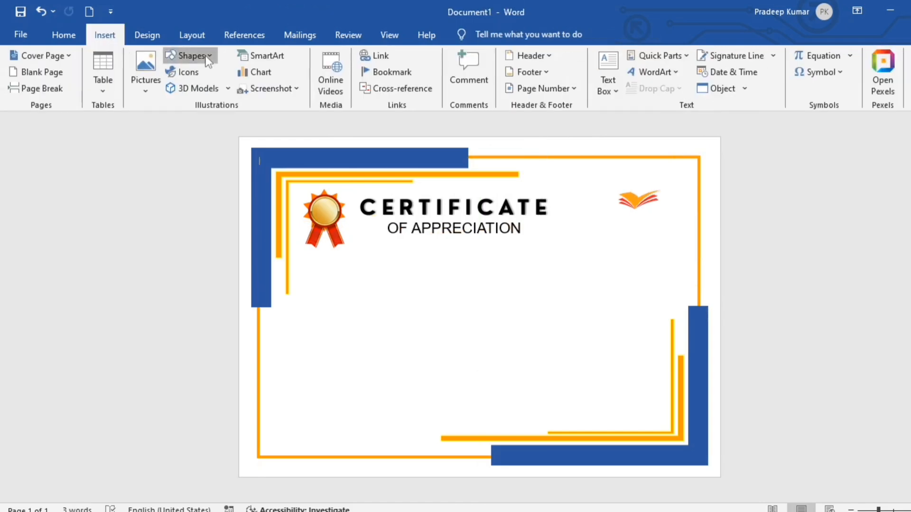
click(192, 56)
click(200, 89)
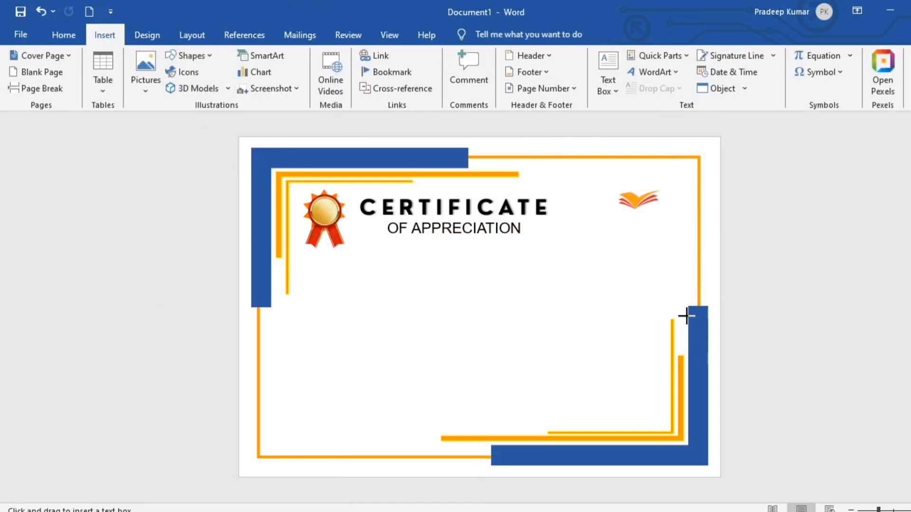
drag(586, 234, 689, 265)
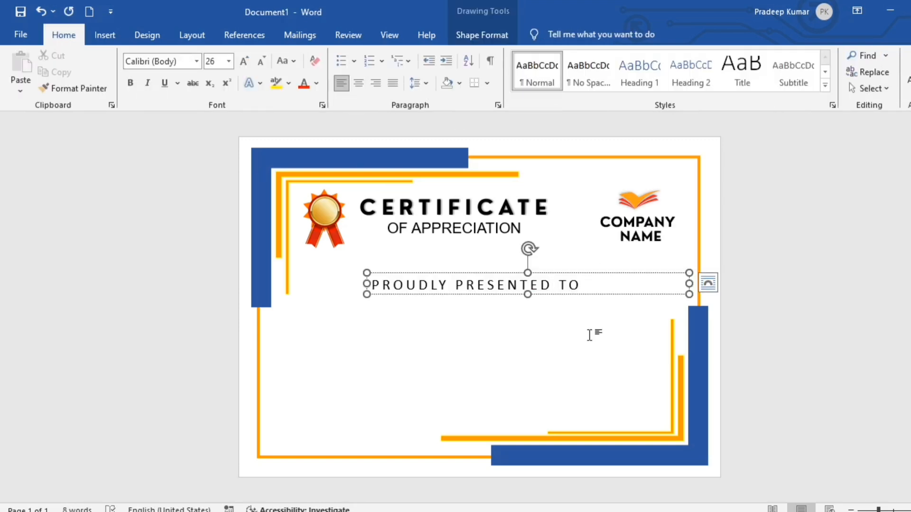
Place the PROUDLY PRESENTED TO text box below the title and set it in Constantia
click(590, 335)
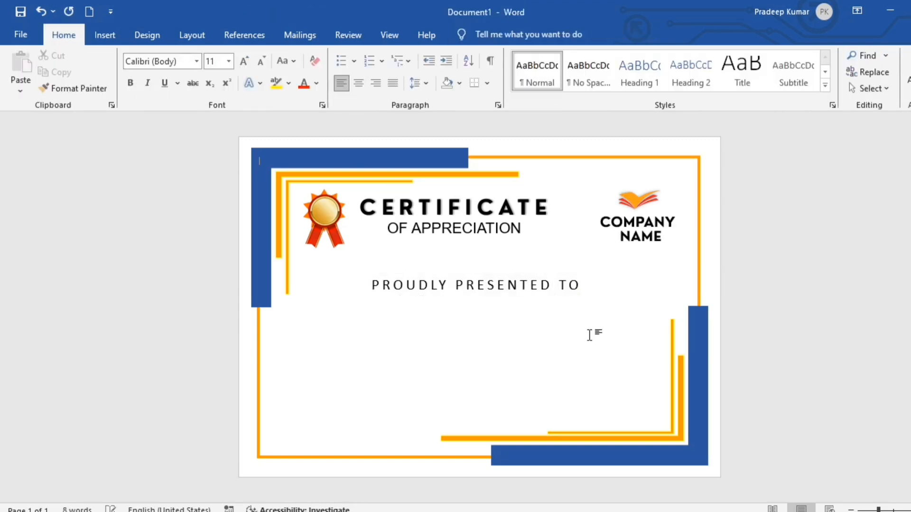
click(590, 290)
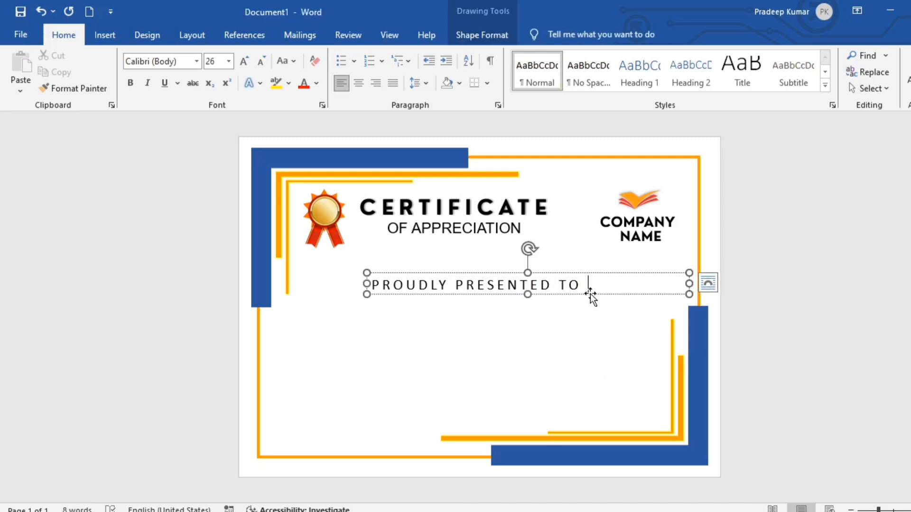
drag(583, 286, 371, 285)
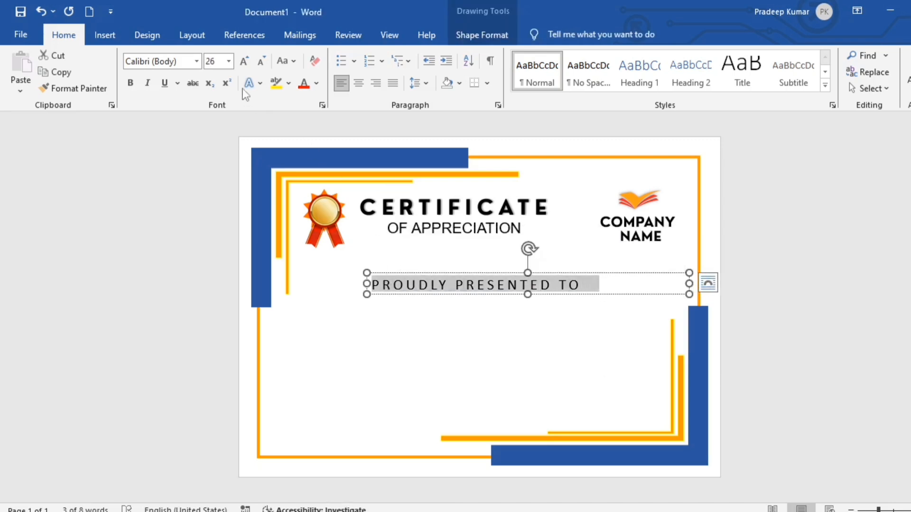
click(195, 61)
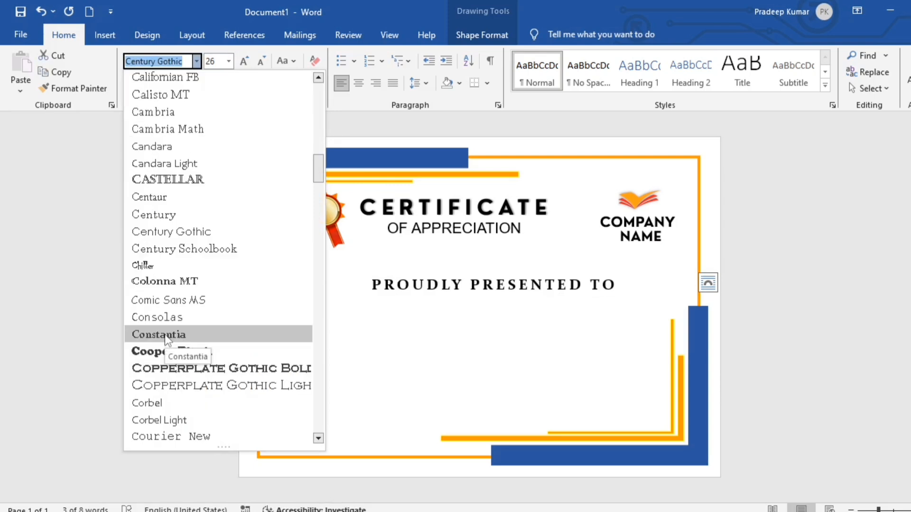
click(165, 334)
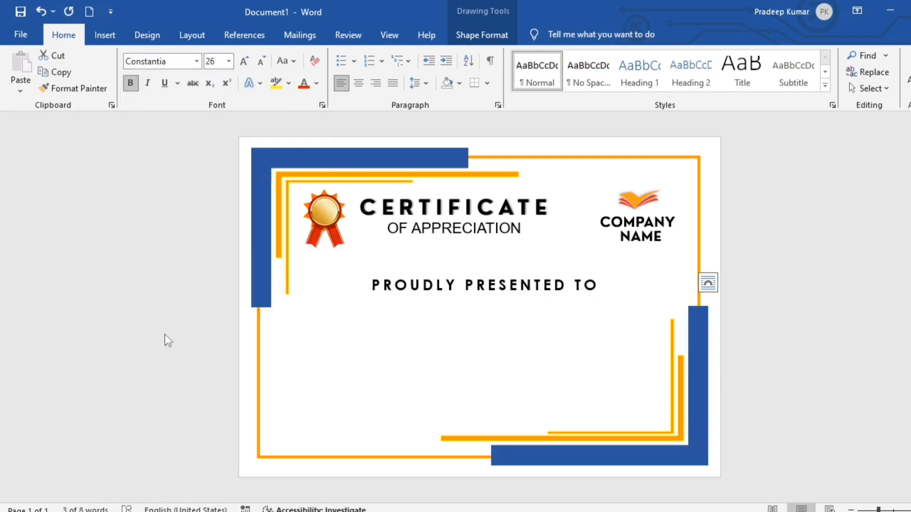
click(601, 349)
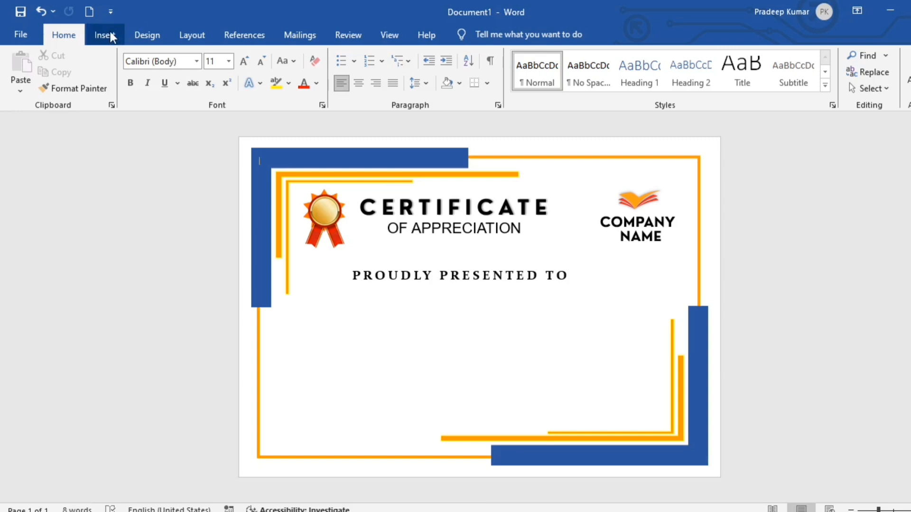
Insert first-style WordArt below PROUDLY PRESENTED TO and replace its placeholder with the recipient's name
click(111, 34)
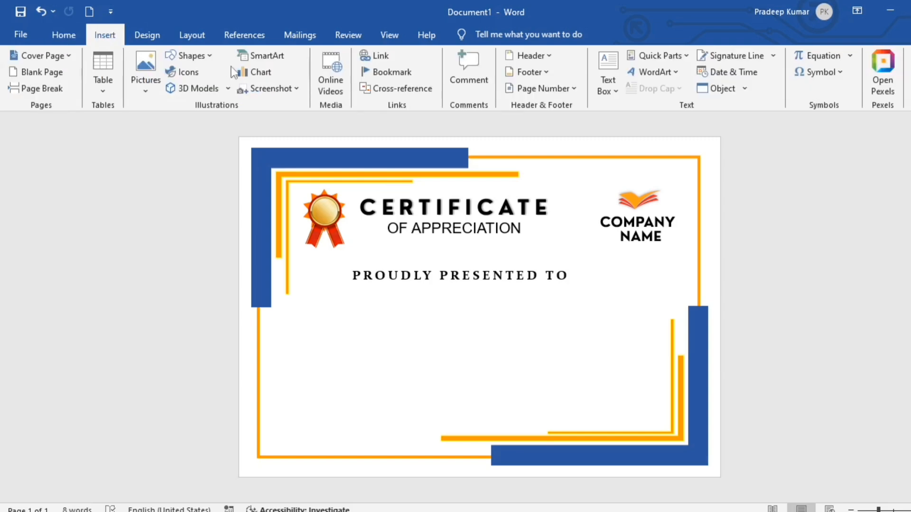
click(649, 74)
click(650, 109)
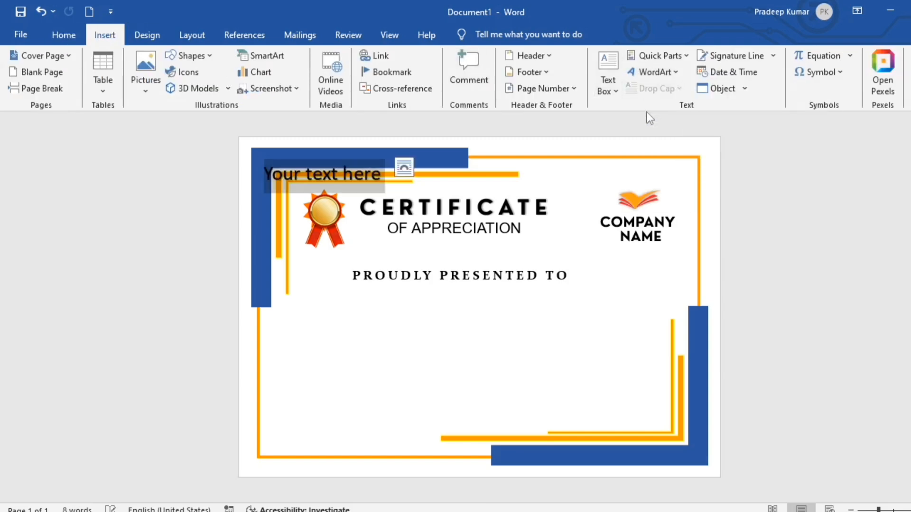
drag(350, 198, 469, 333)
click(494, 311)
key(BackSpace)
key(BackSpace)
key(BackSpace)
key(BackSpace)
key(BackSpace)
key(BackSpace)
key(BackSpace)
key(BackSpace)
key(BackSpace)
key(BackSpace)
key(BackSpace)
key(BackSpace)
key(BackSpace)
key(BackSpace)
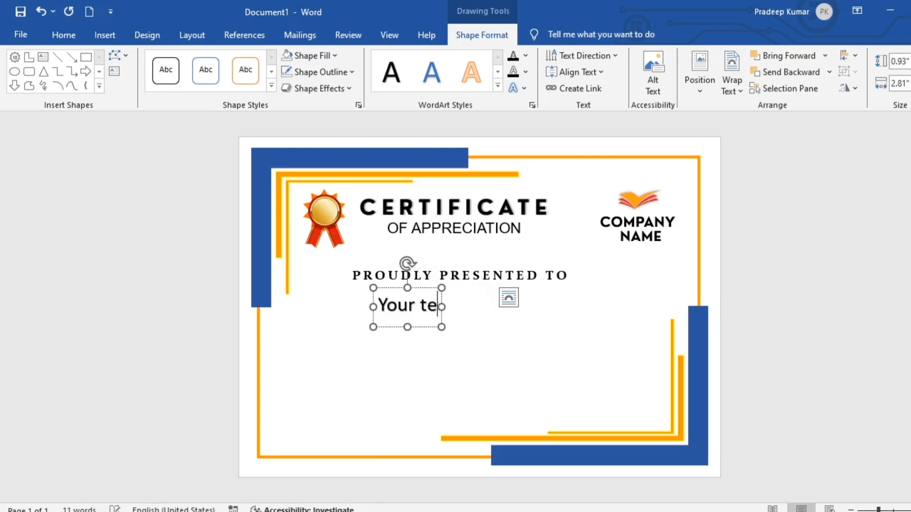
text(Rohit Sharma)
key(Escape)
Format the name in Birthday Night font, italic, grown to 72 pt
click(63, 35)
click(196, 60)
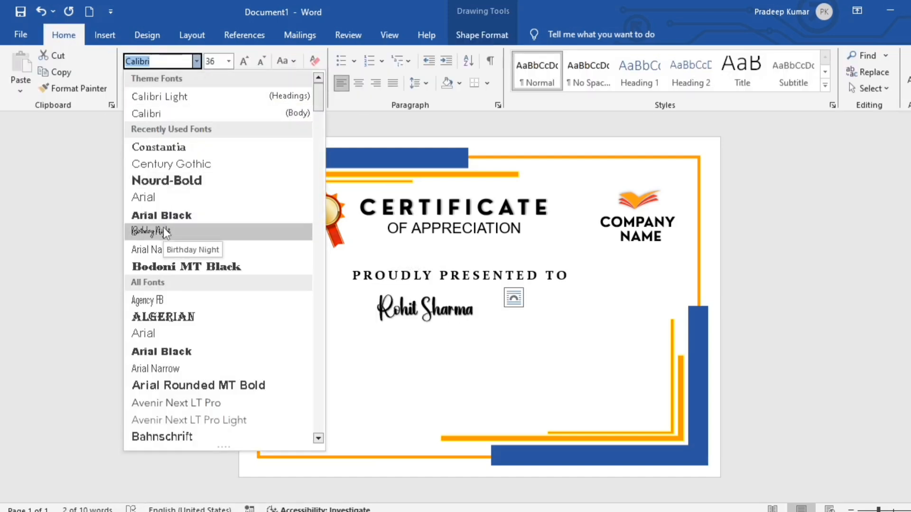
click(164, 231)
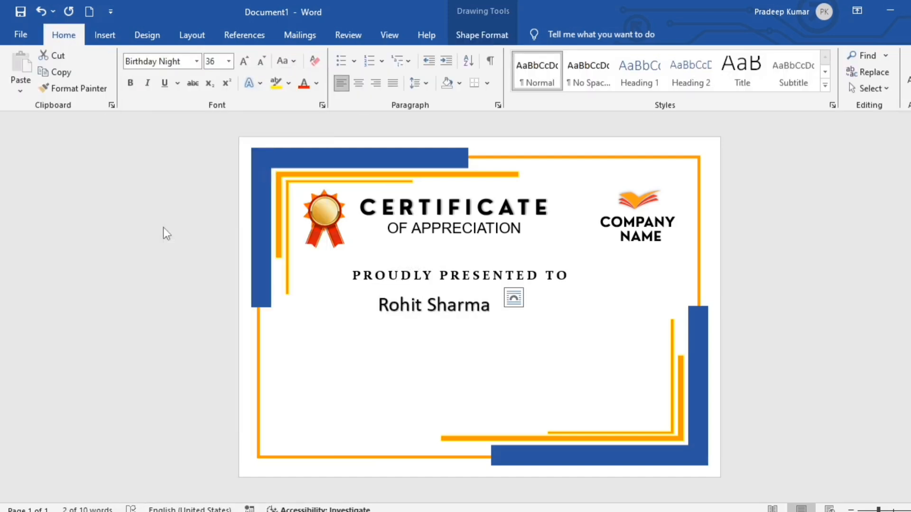
click(148, 83)
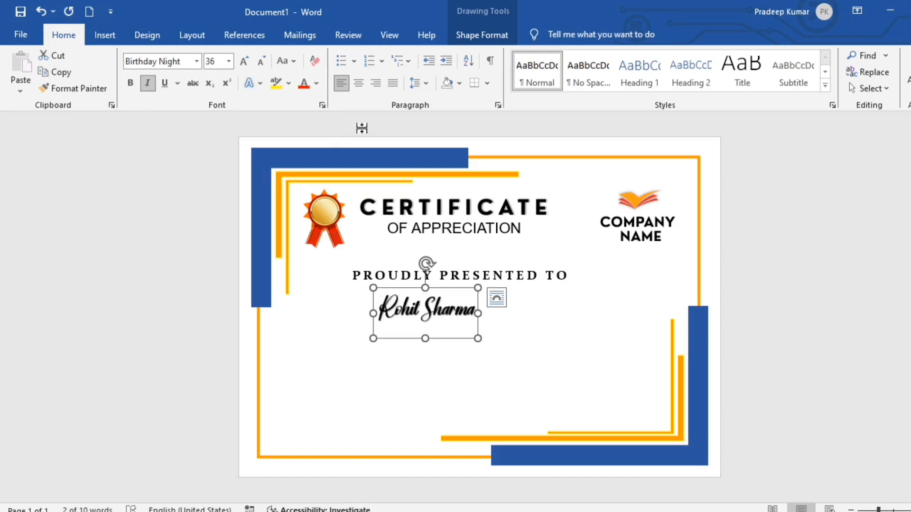
click(244, 62)
click(245, 61)
click(245, 61)
click(244, 62)
click(245, 61)
click(245, 61)
click(245, 61)
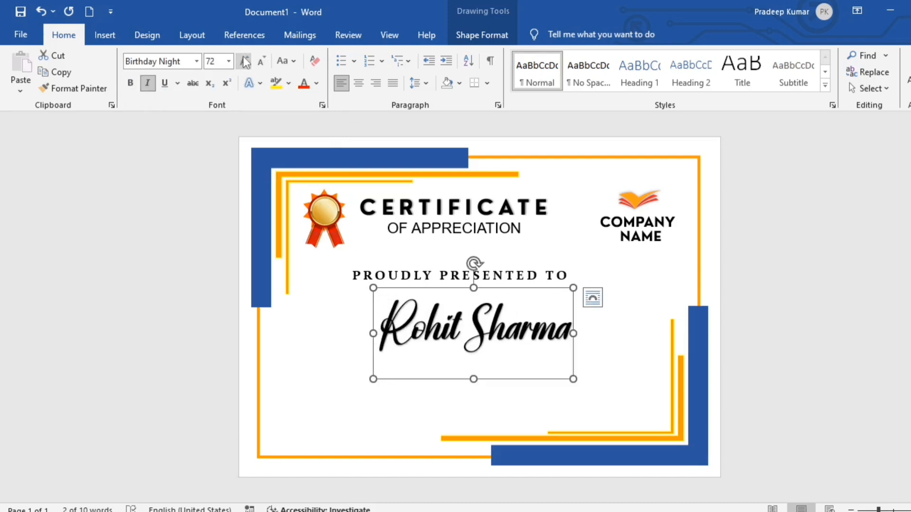
click(274, 126)
Draw a straight horizontal line under the recipient's name with a 1 pt outline weight
click(104, 34)
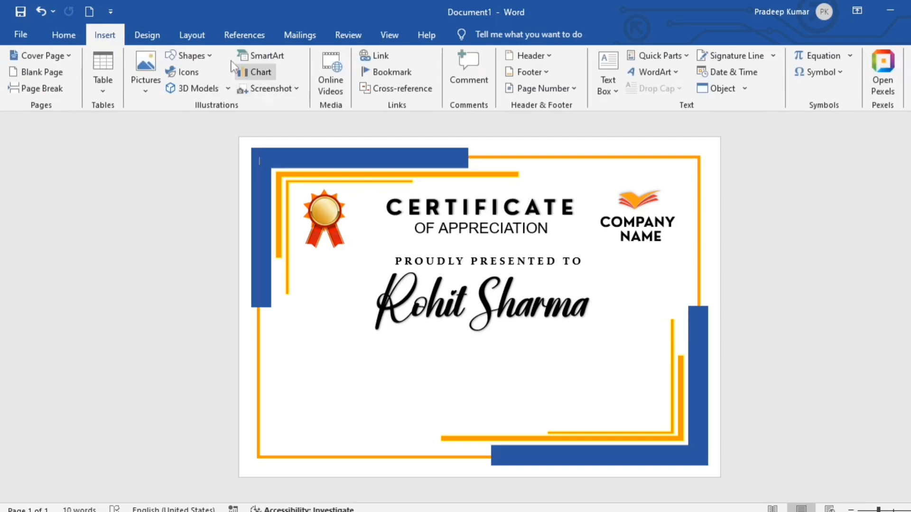
click(188, 55)
click(214, 97)
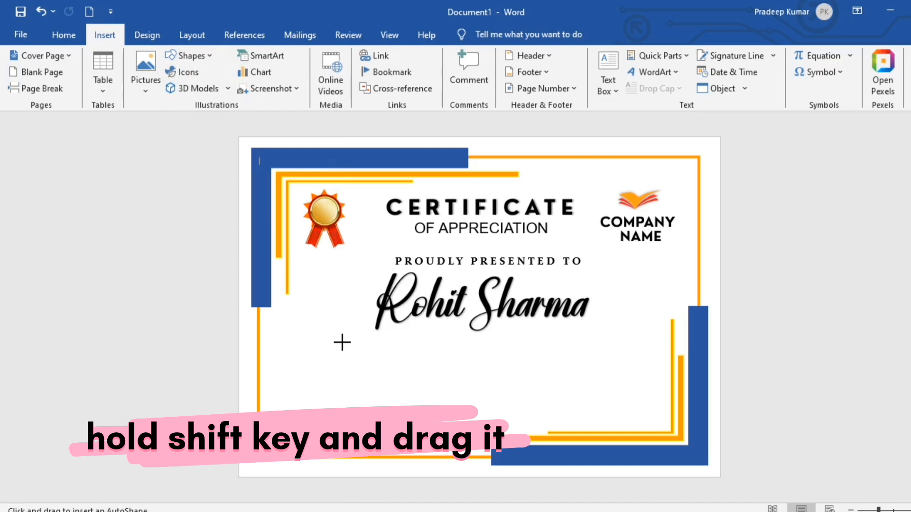
mouse_move(342, 342)
mouse_down()
mouse_move(616, 354)
mouse_move(601, 349)
mouse_up()
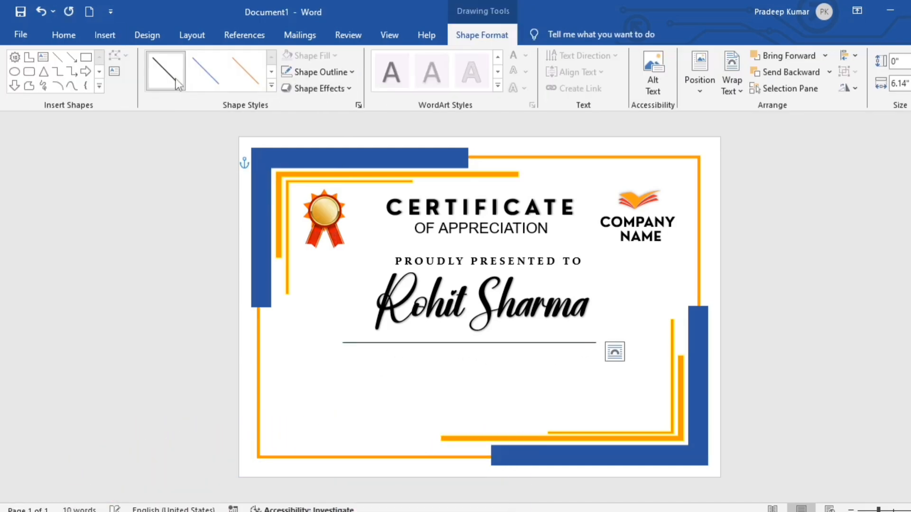
click(350, 72)
mouse_move(310, 334)
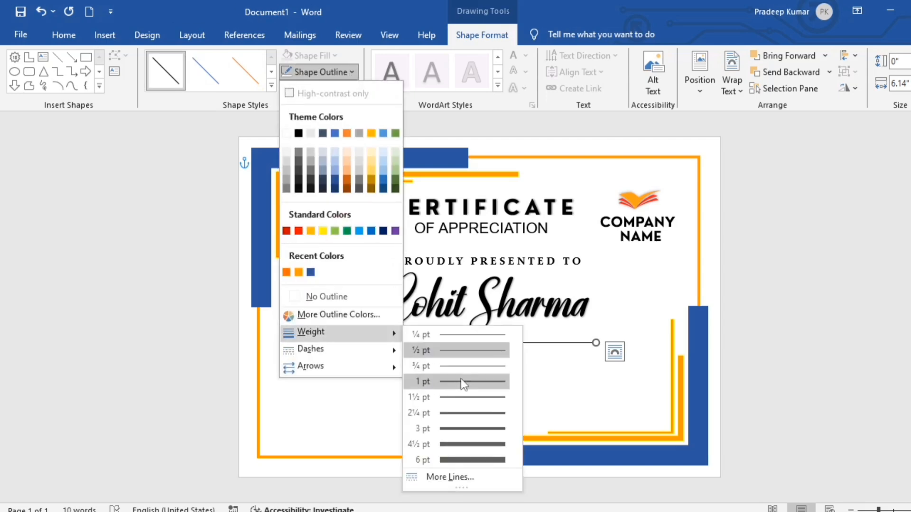
click(474, 380)
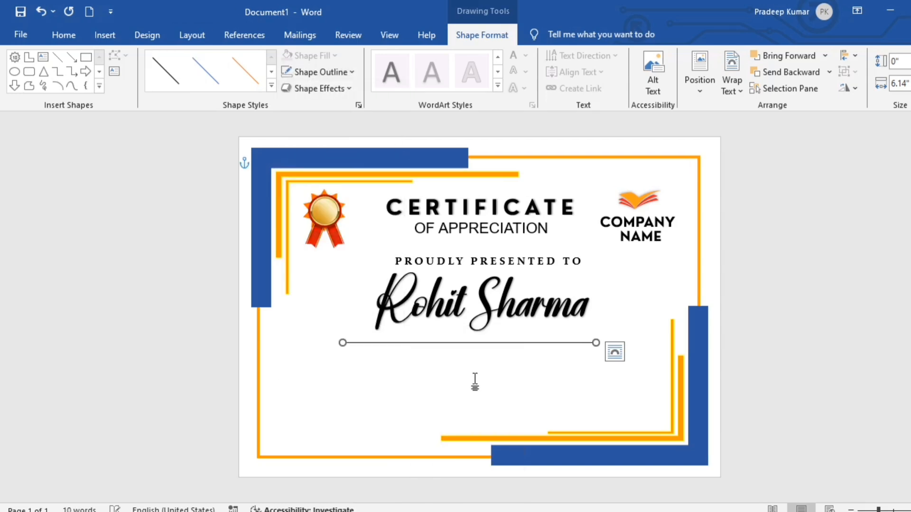
click(897, 357)
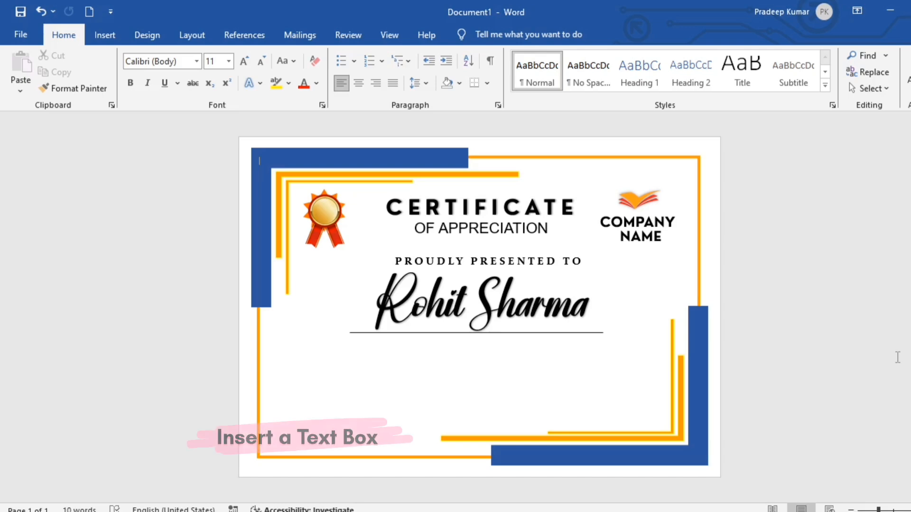
Add a description text box below the name line and nudge it up slightly
click(104, 35)
click(206, 54)
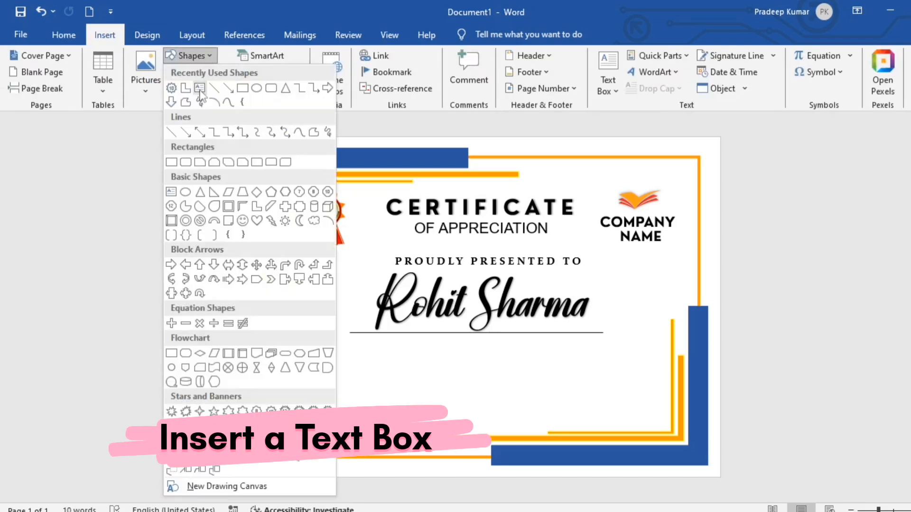
click(198, 91)
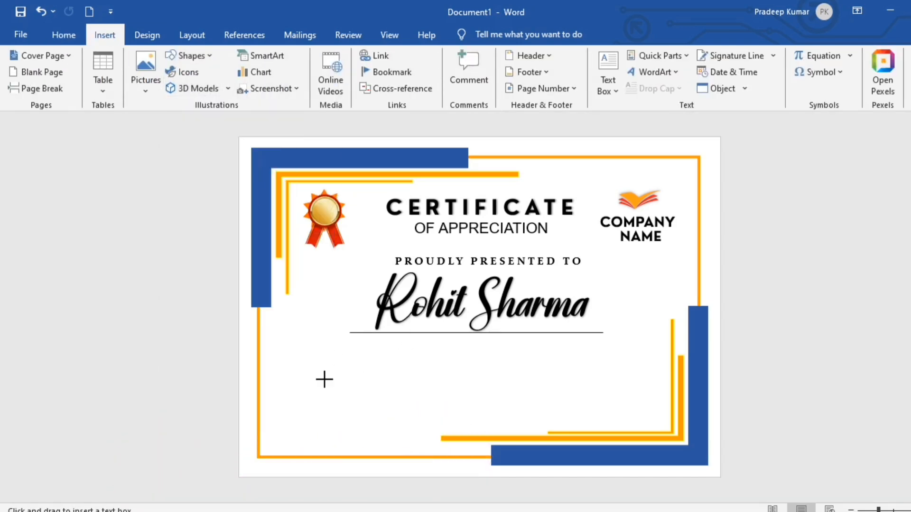
drag(335, 345, 641, 398)
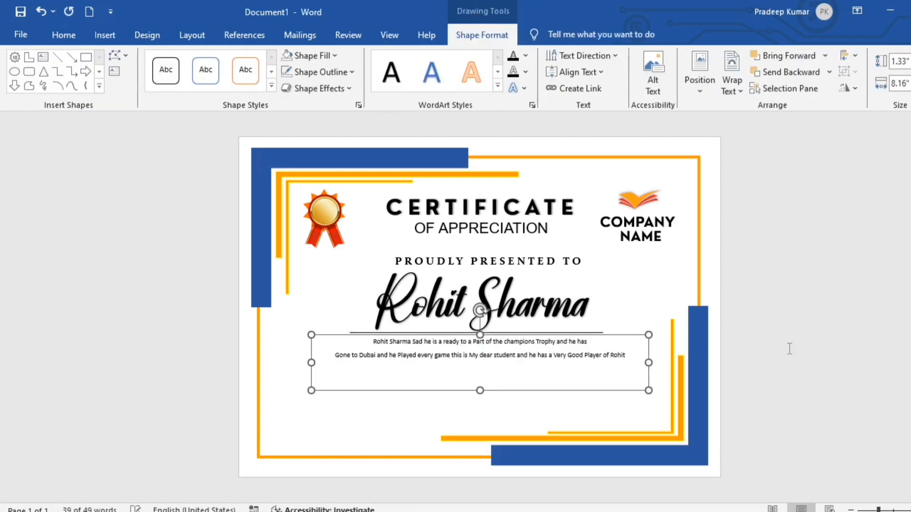
key(Up)
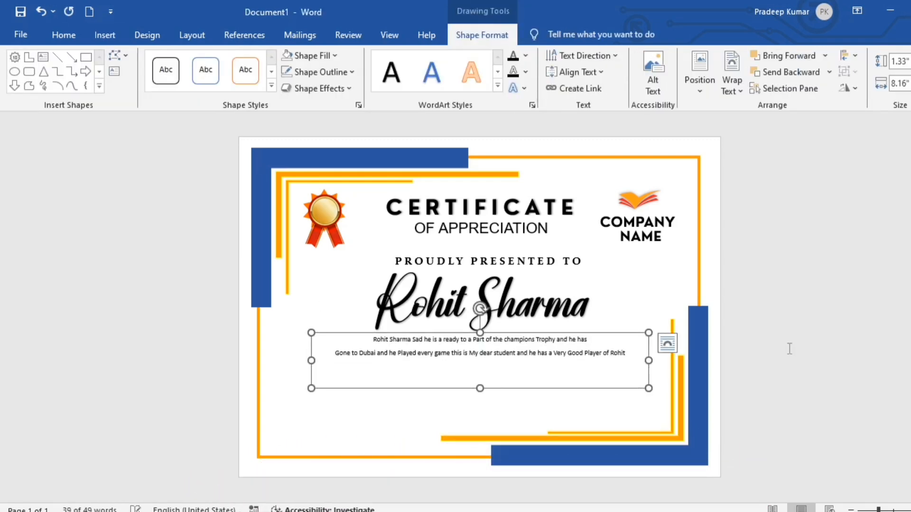
click(898, 314)
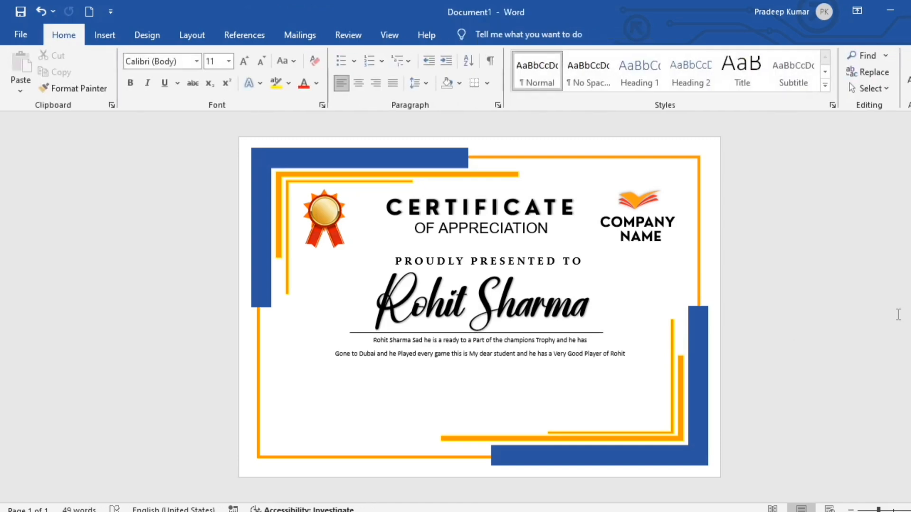
Draw a short horizontal line near the lower left of the certificate
click(105, 34)
click(190, 55)
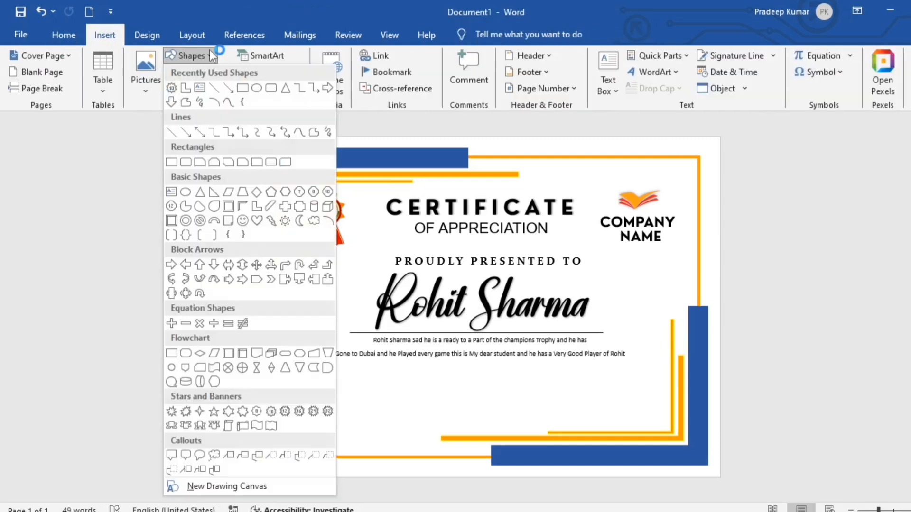
click(214, 88)
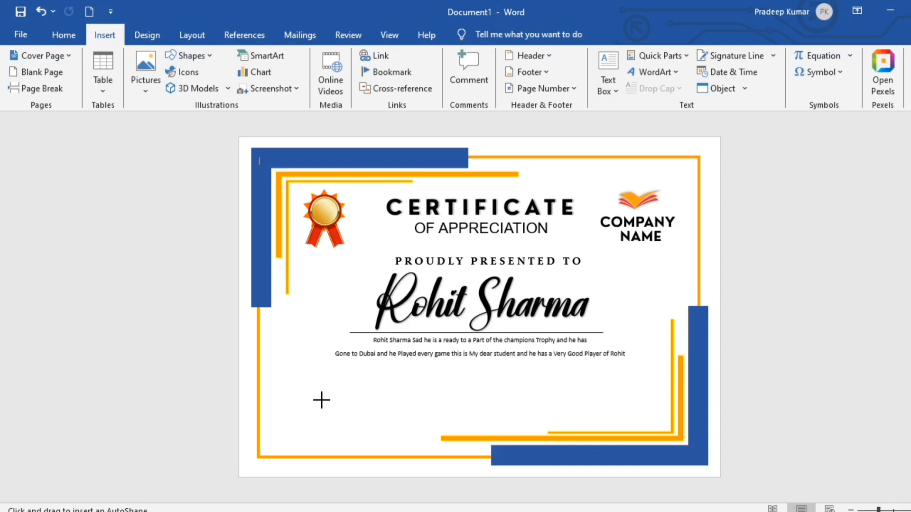
drag(320, 397, 356, 399)
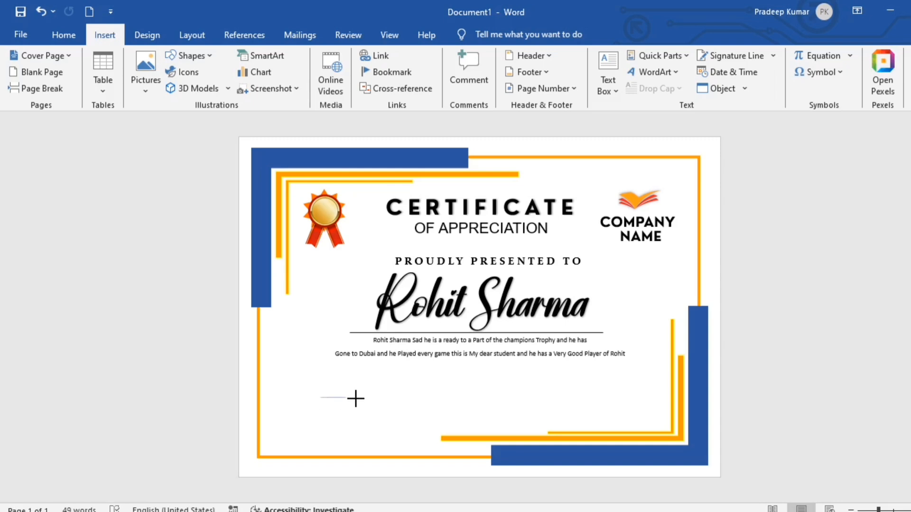
drag(414, 402, 412, 398)
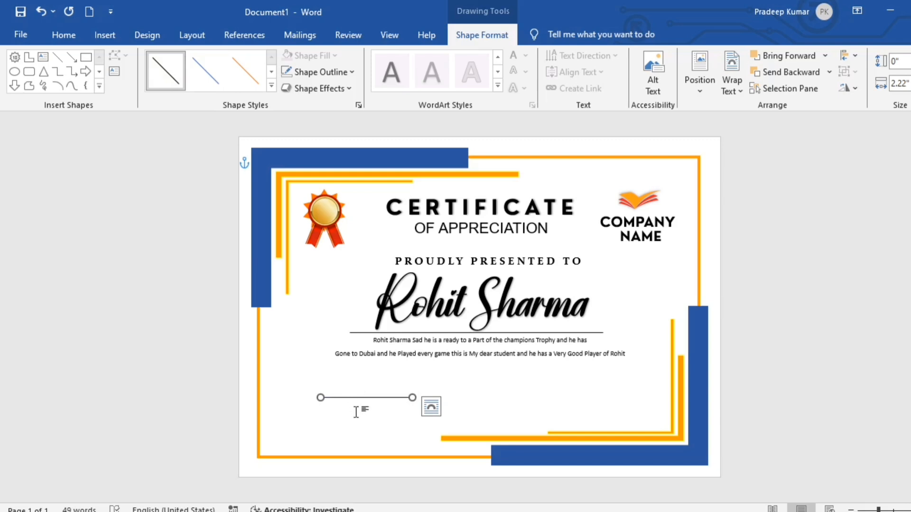
drag(355, 412, 560, 400)
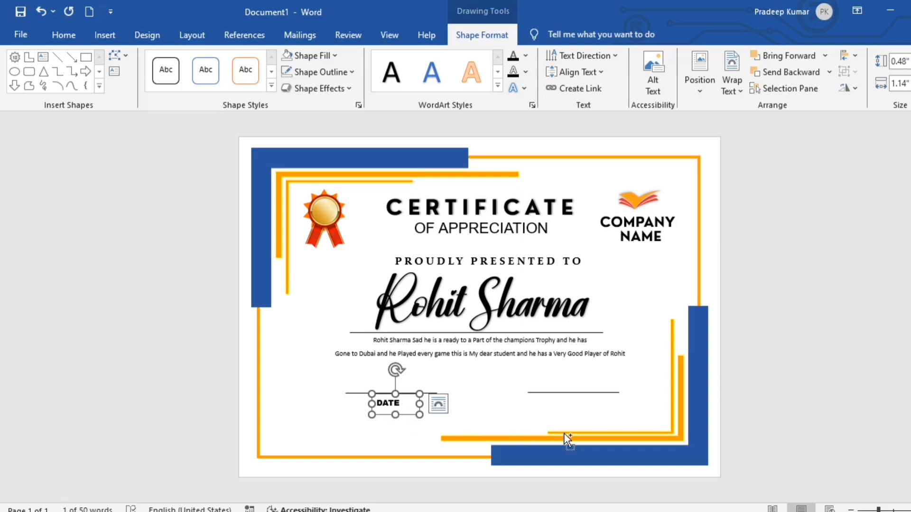
Duplicate the DATE label, move it under the right-hand line, and retype it as SIGNATURE
key(ctrl+d)
drag(411, 423, 579, 415)
key(BackSpace)
key(BackSpace)
key(BackSpace)
key(BackSpace)
text(SIGNATURE)
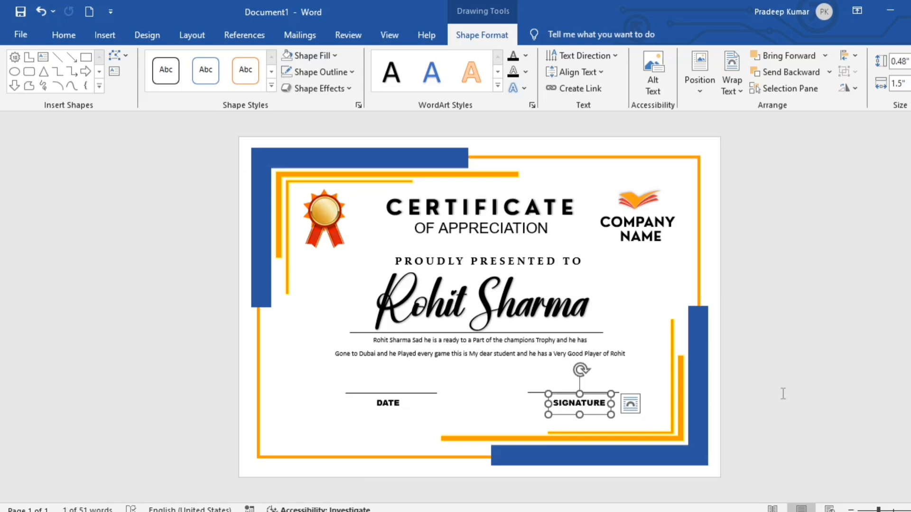
click(783, 393)
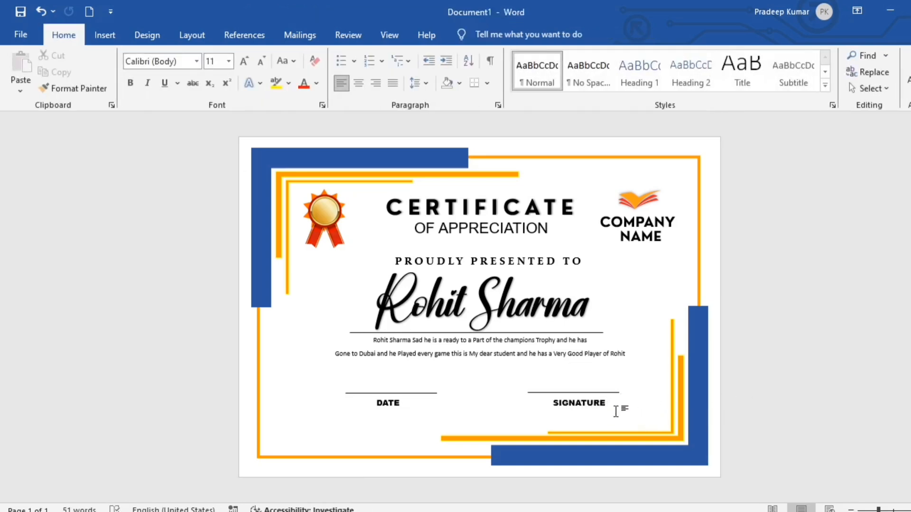
Copy and paste the DATE text box to make a second label
scroll(614, 411, up, 6)
click(375, 338)
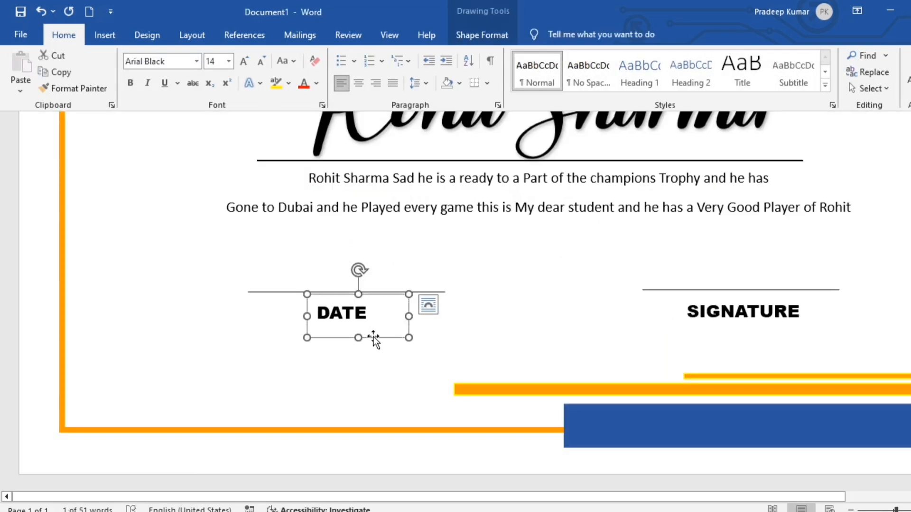
key(ctrl+c)
key(ctrl+v)
drag(392, 354, 249, 167)
Position the copied label on the gold medal and change it to 2025 AWARD
scroll(257, 180, up, 3)
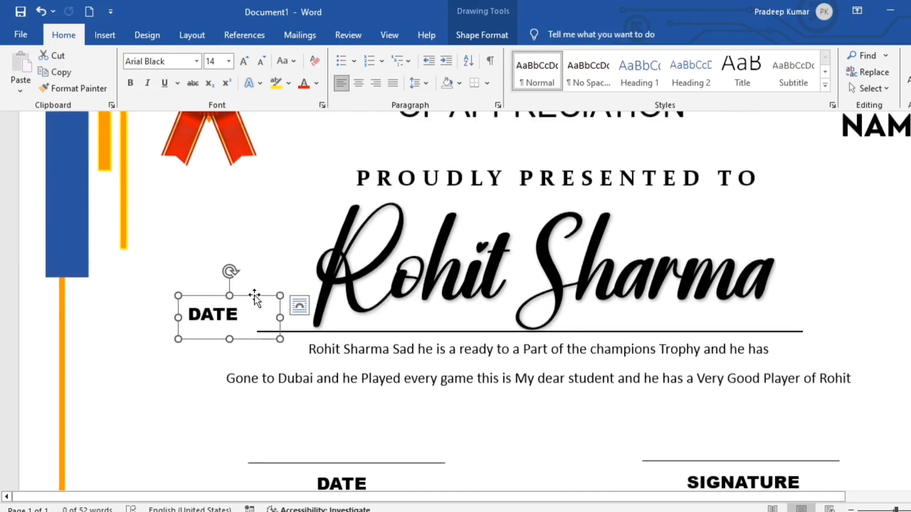
drag(256, 297, 277, 169)
scroll(283, 224, up, 5)
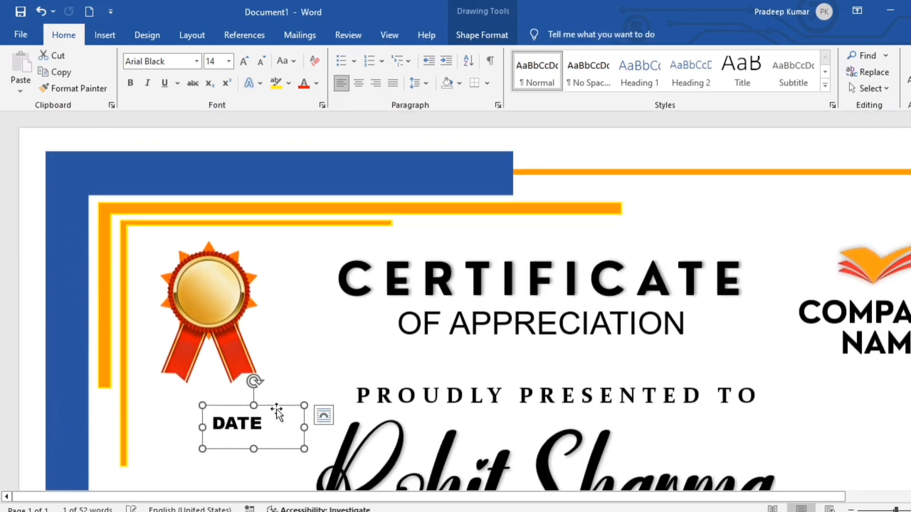
drag(278, 406, 256, 298)
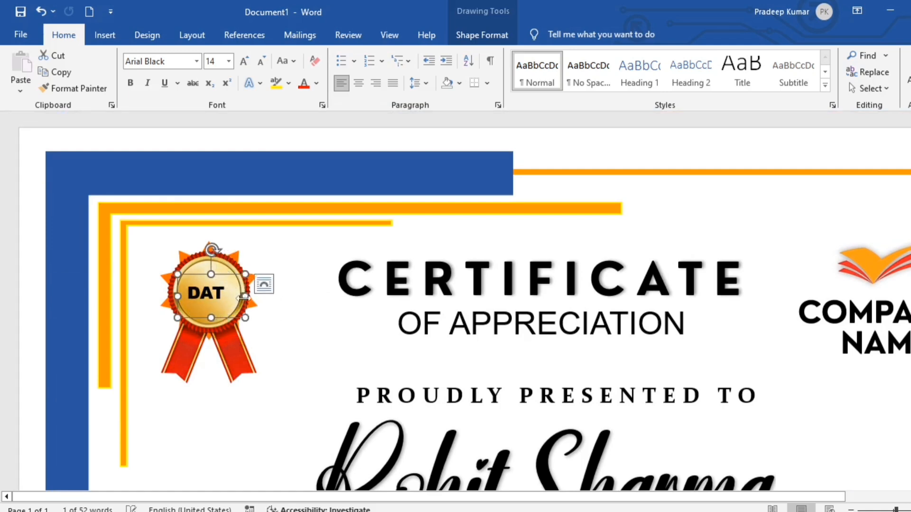
click(246, 312)
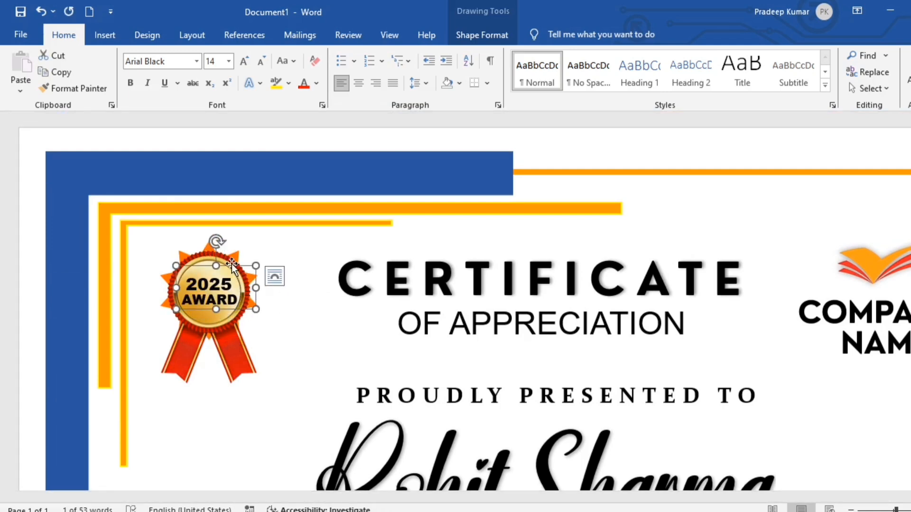
click(302, 324)
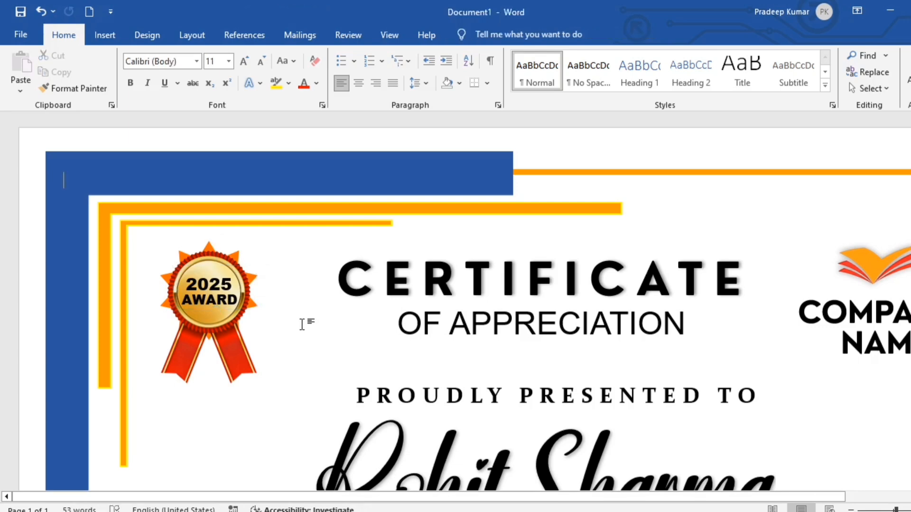
scroll(302, 324, down, 3)
click(778, 365)
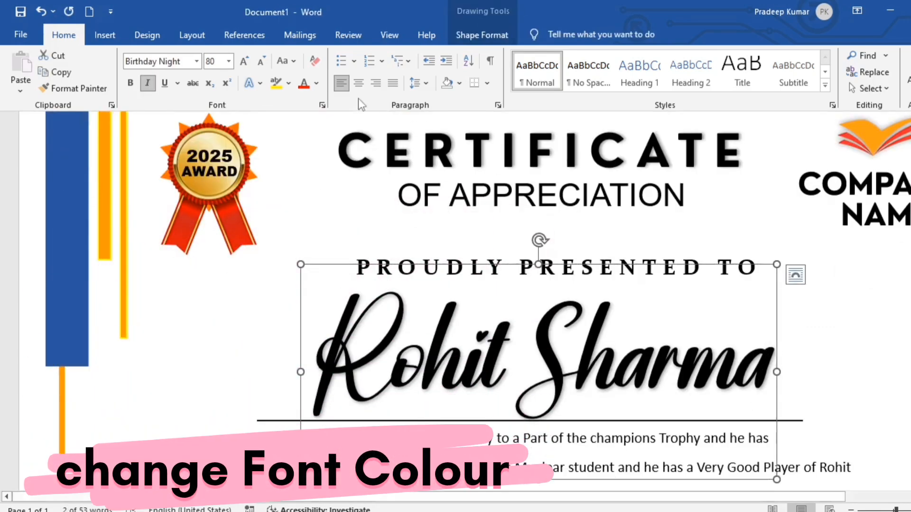
Apply a Light Blue text fill to the recipient's script name
click(482, 35)
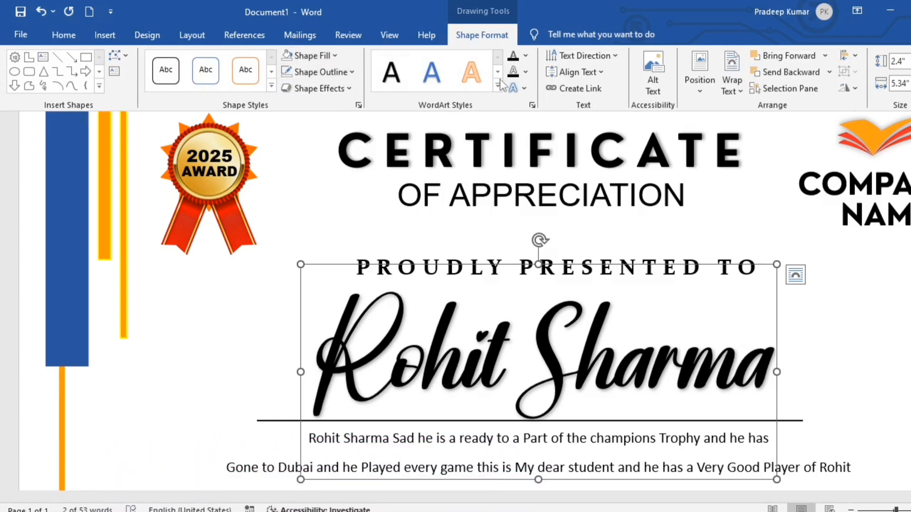
click(525, 56)
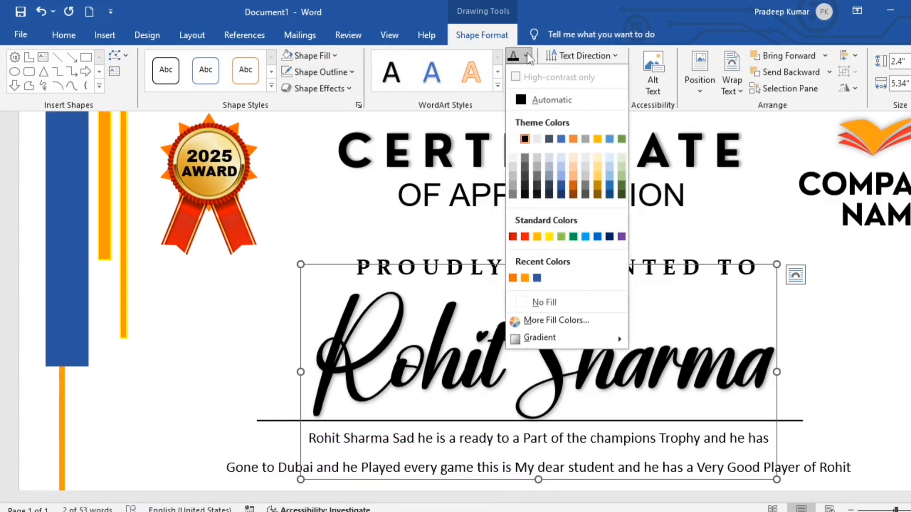
click(586, 236)
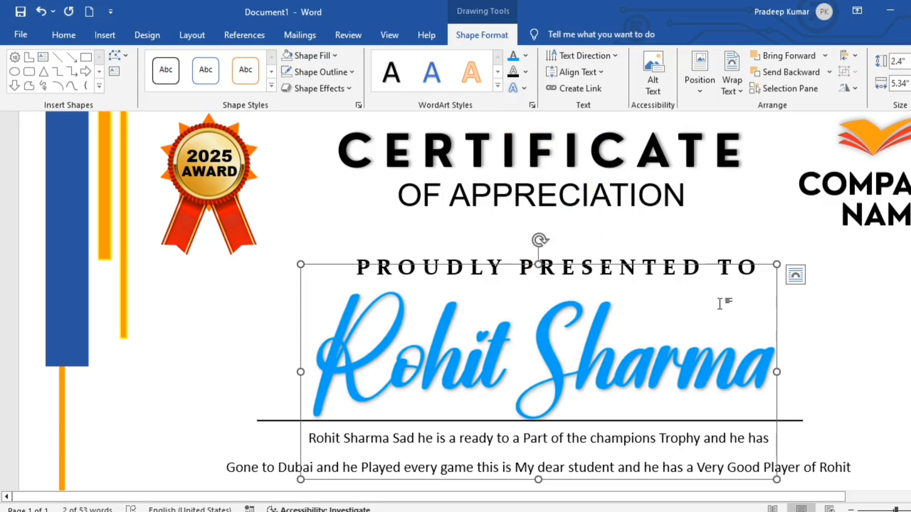
click(860, 331)
scroll(860, 330, down, 5)
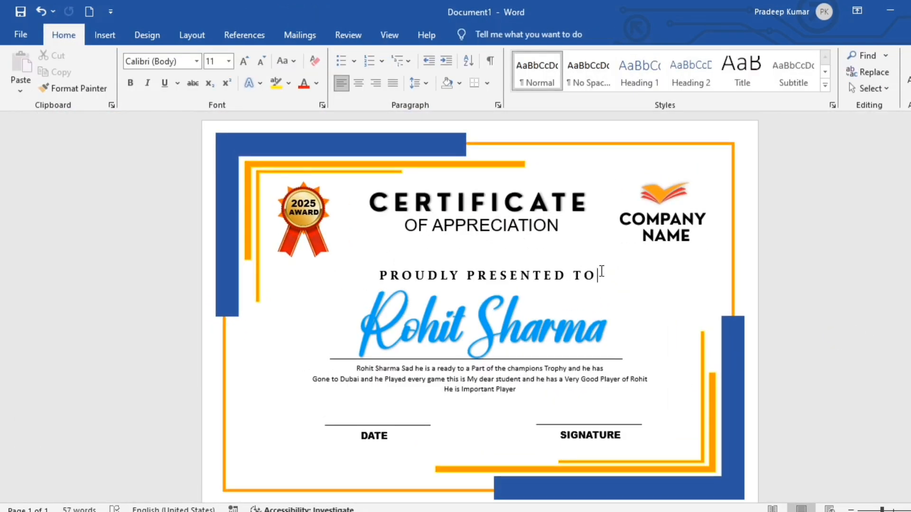
Move the PROUDLY PRESENTED TO text box up slightly
click(600, 269)
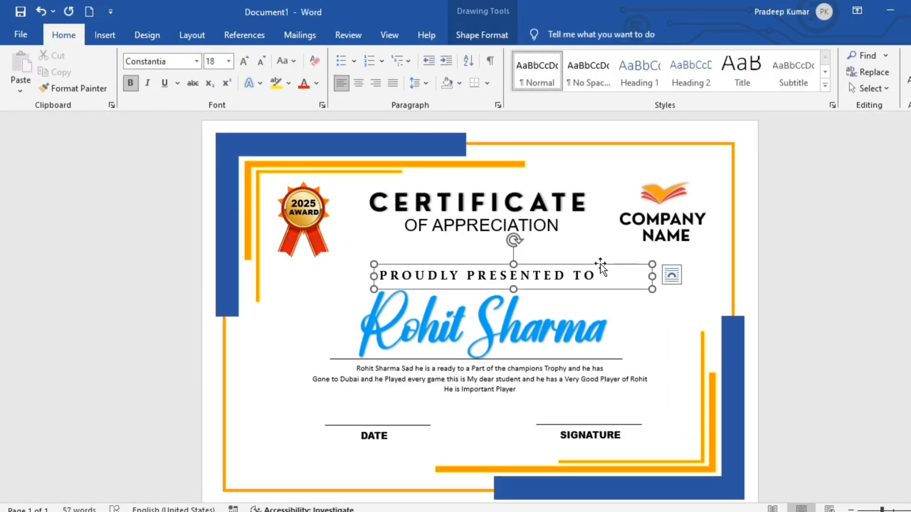
drag(600, 266, 601, 261)
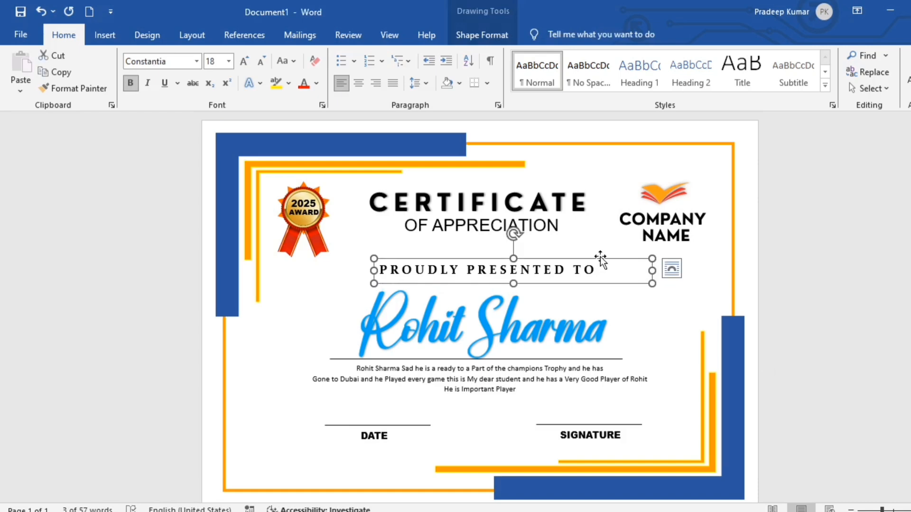
click(709, 259)
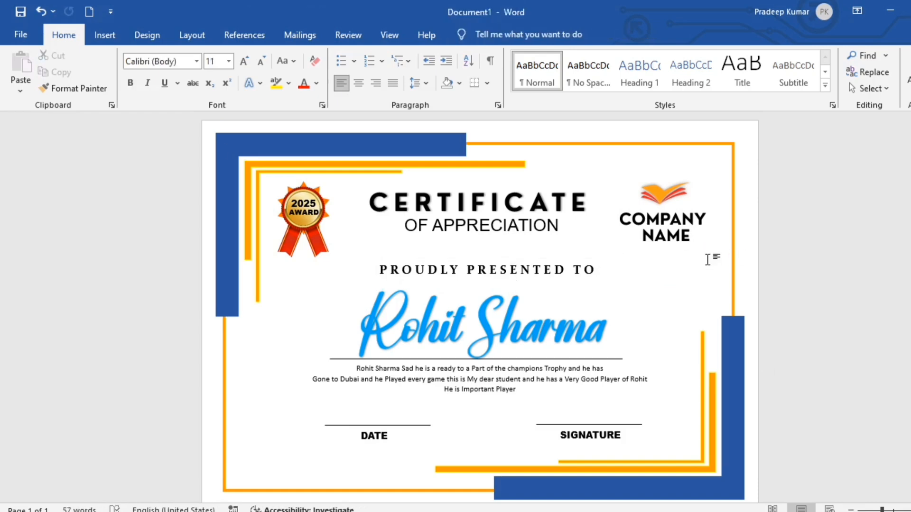
Give the COMPANY NAME group a blue text fill
click(707, 256)
click(496, 38)
click(514, 56)
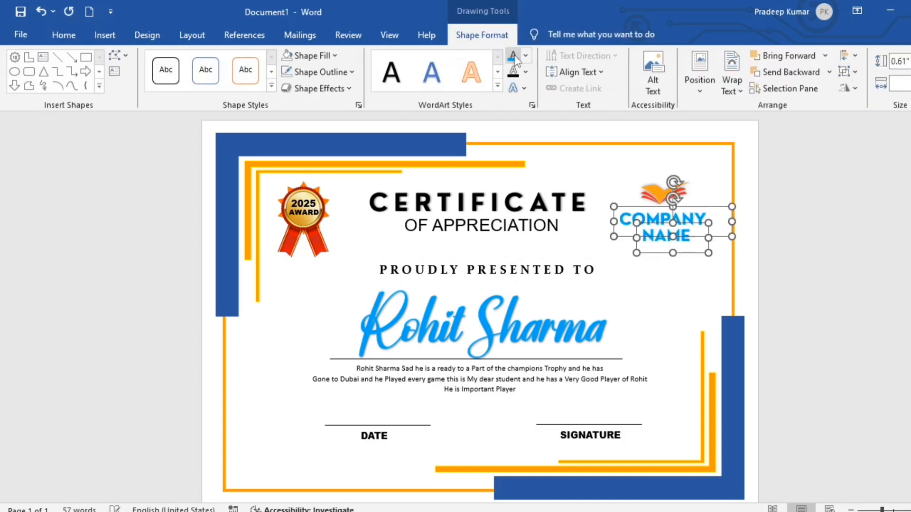
click(853, 258)
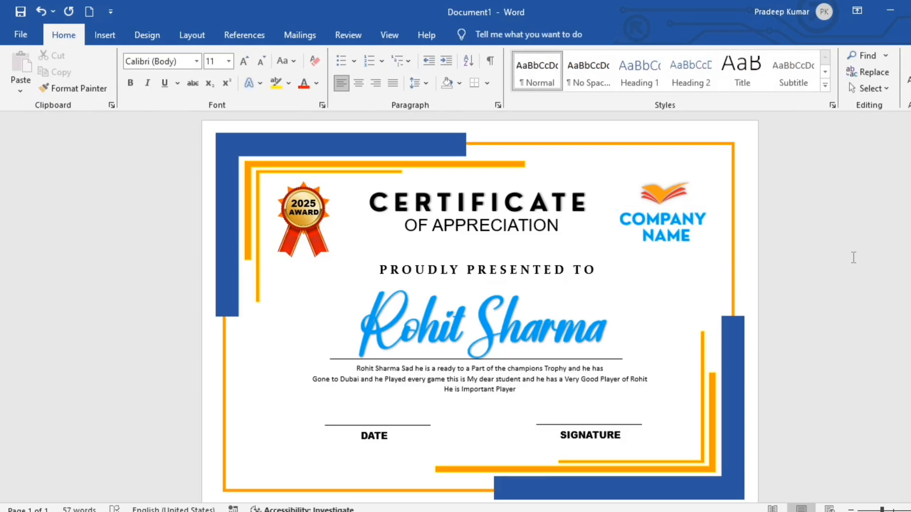